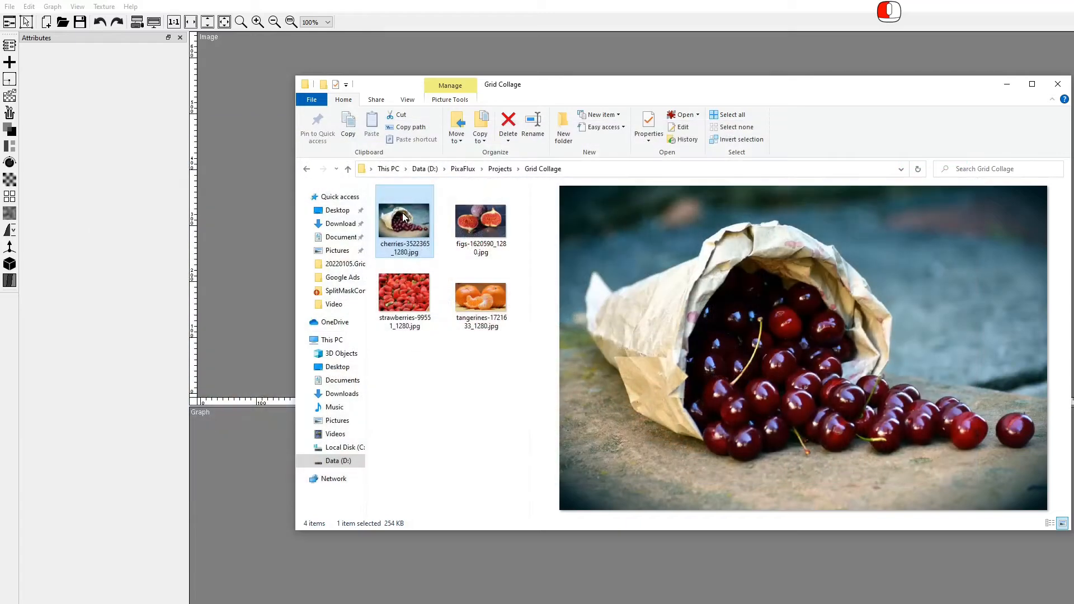
Step: Import the cherries, figs, strawberries and tangerines images from the Grid Collage folder into the PixaFlux node graph
click(481, 221)
click(404, 294)
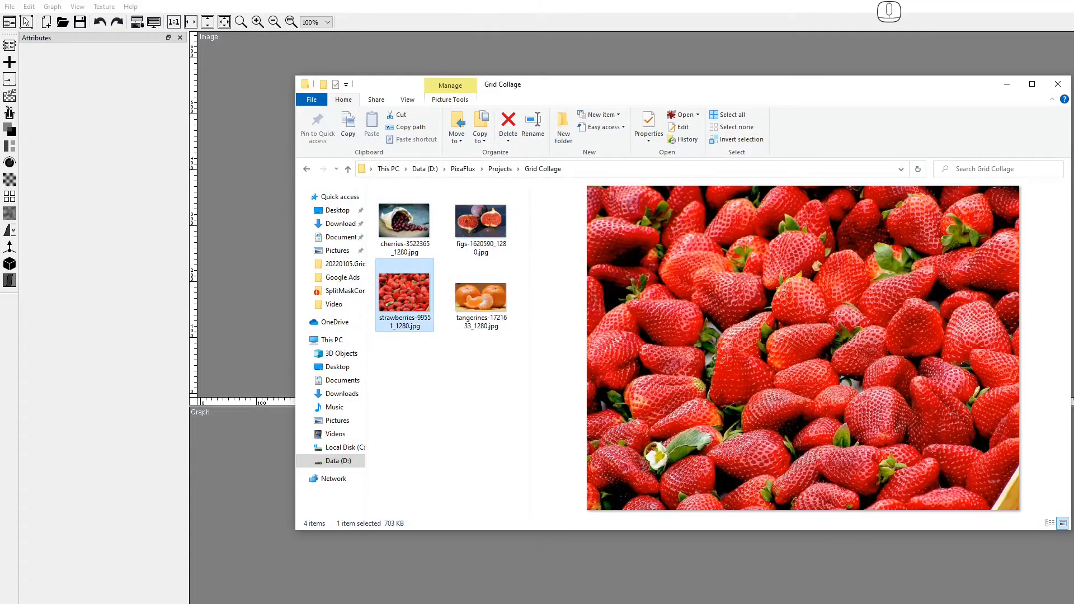
click(481, 297)
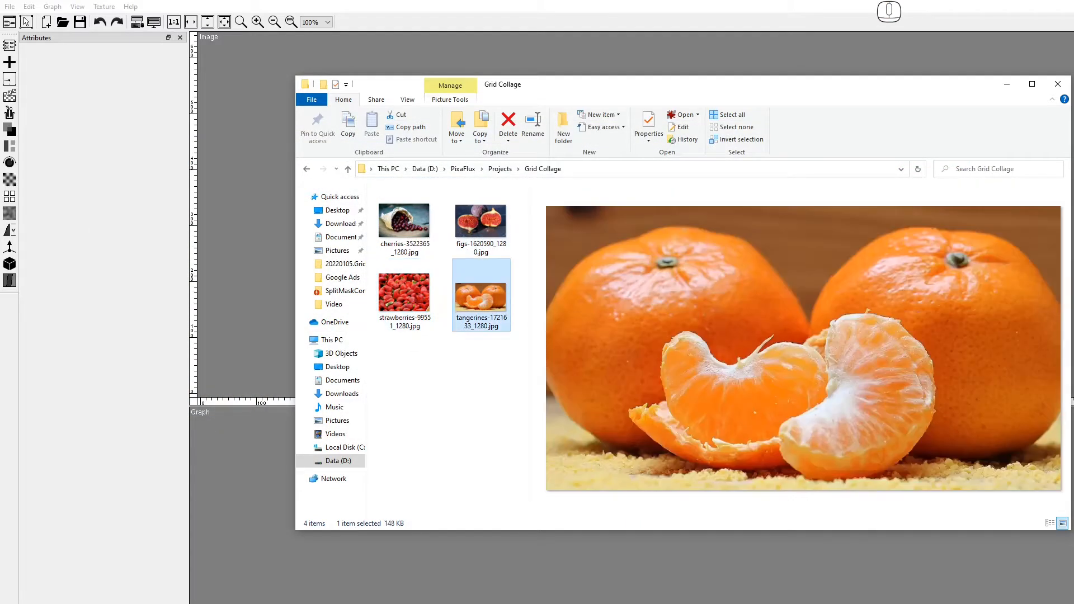
shift+click(415, 234)
drag(415, 234, 242, 436)
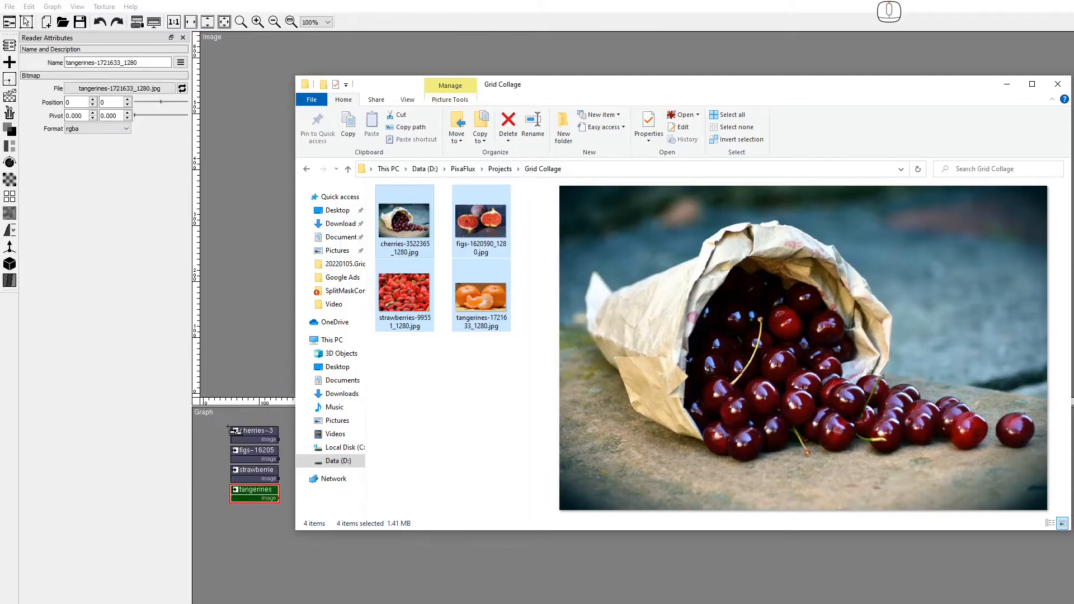
Step: Add a Transform node fed by the cherries image and connect a Reframe node after it
click(242, 435)
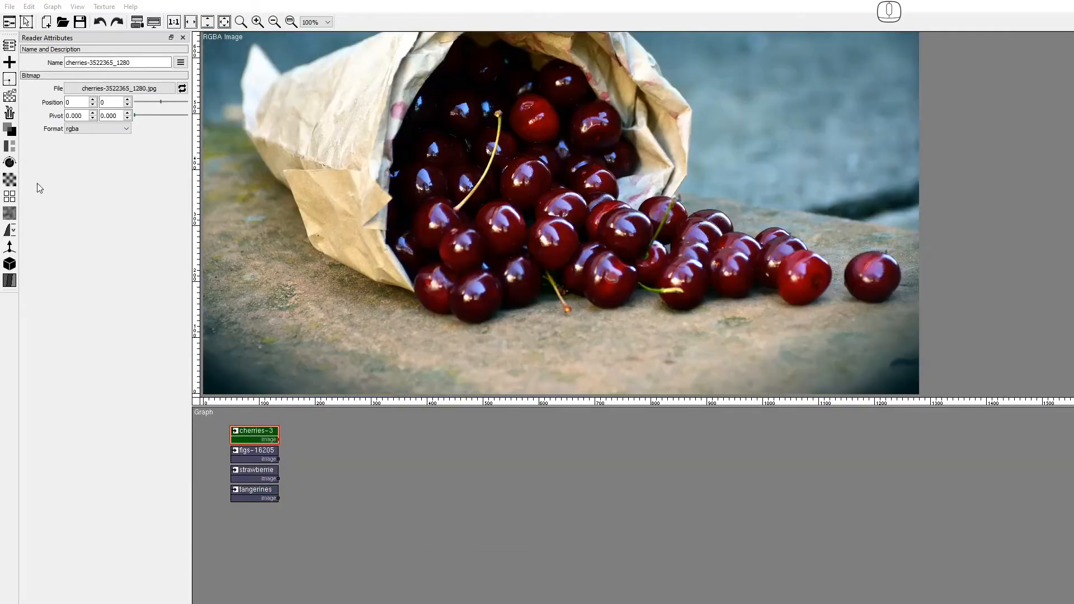
click(9, 132)
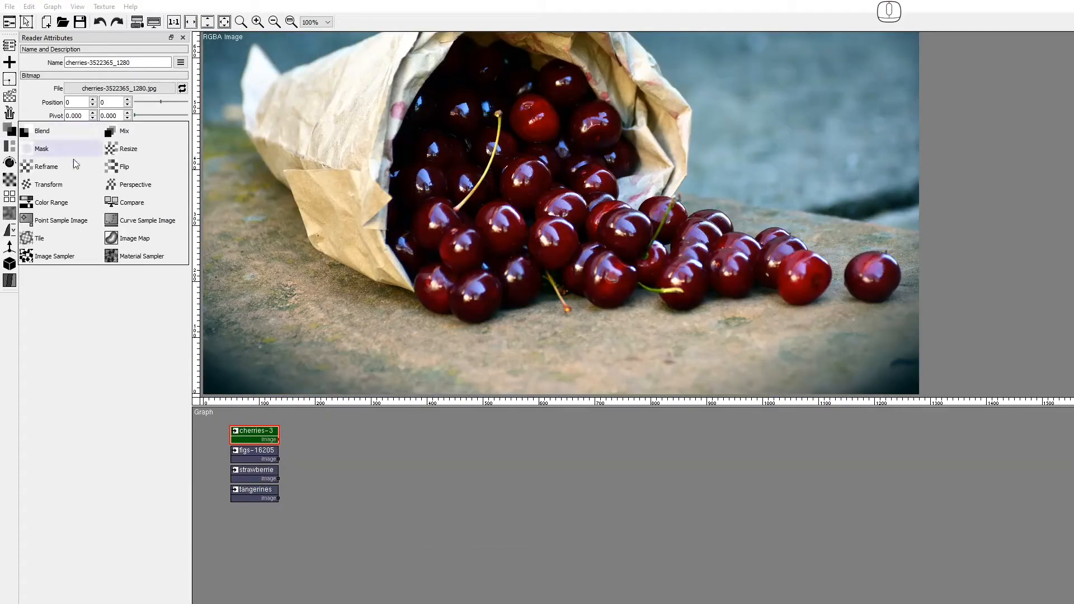
mouse_move(75, 183)
mouse_down()
mouse_move(199, 259)
mouse_move(290, 425)
mouse_up()
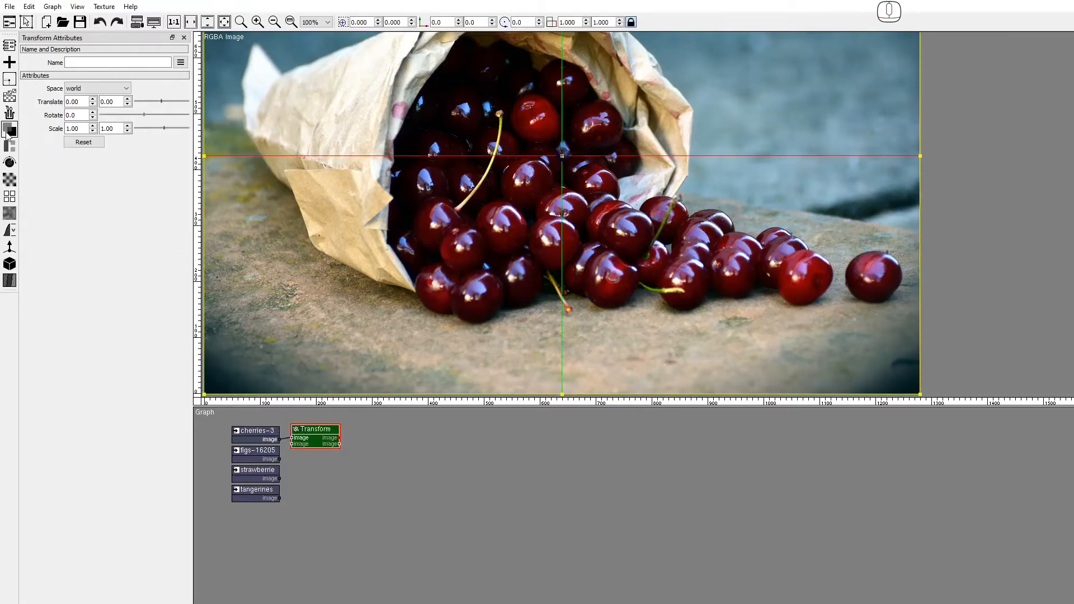
mouse_move(67, 178)
mouse_down()
mouse_move(102, 186)
mouse_move(274, 421)
mouse_up()
drag(351, 425, 353, 426)
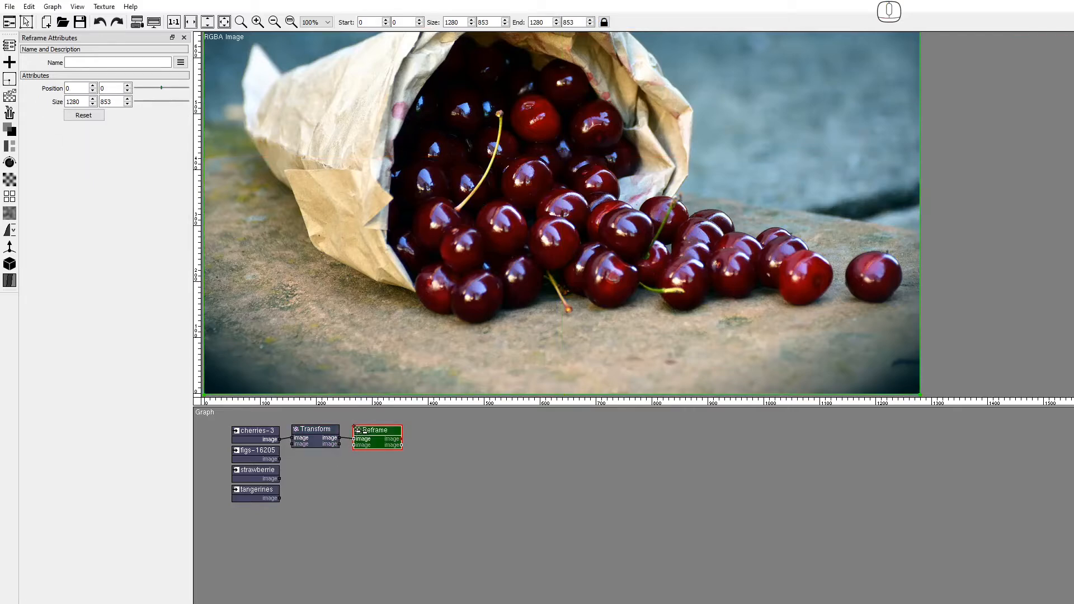
Step: Set the Reframe node's size to 400 by 300
double_click(76, 102)
text(400)
key(Tab)
text(30)
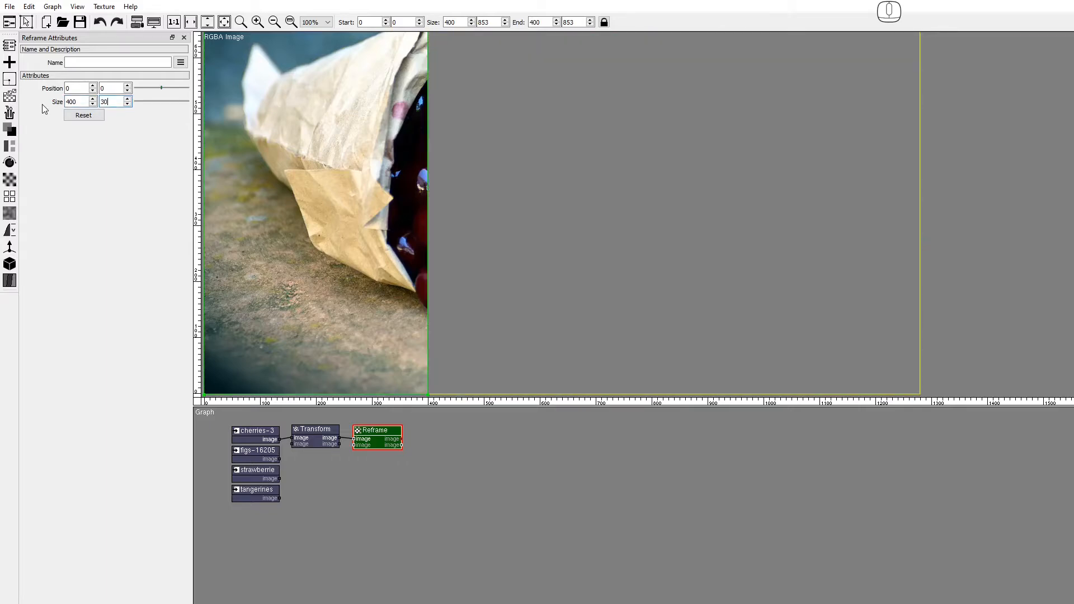
key(Return)
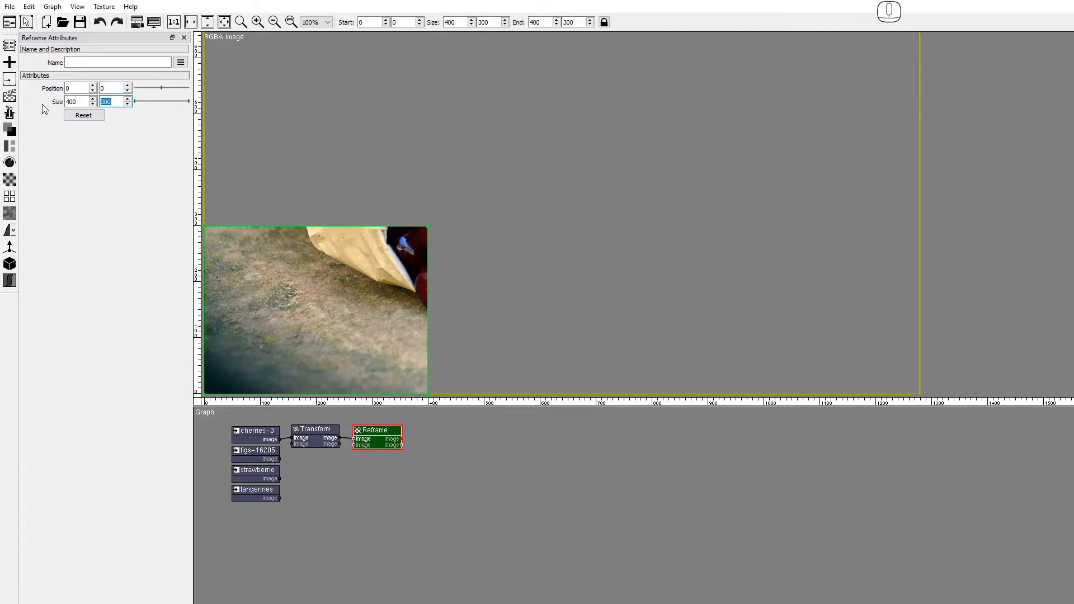
Step: With the Reframe output displayed, scale the cherries image proportionally to about 0.39 and translate it to about -27, -25 to fill the frame
click(314, 443)
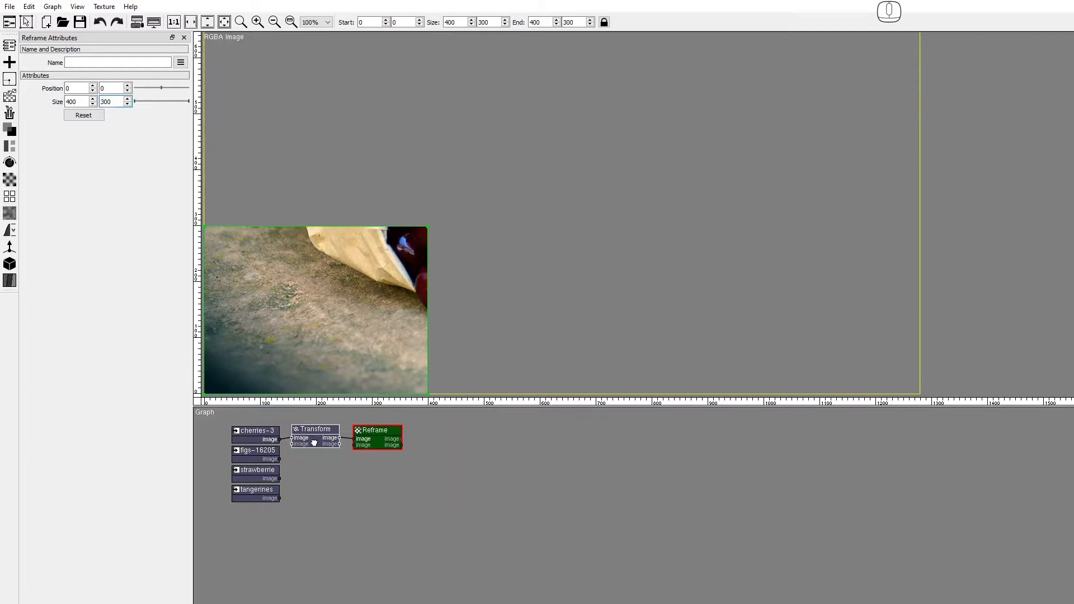
key(a)
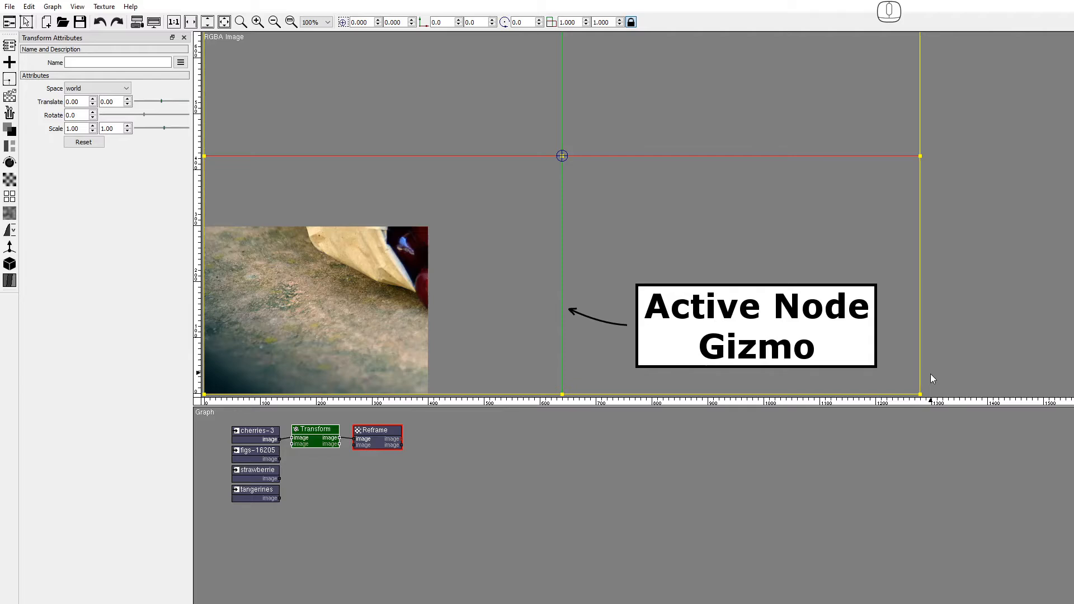
key(shift)
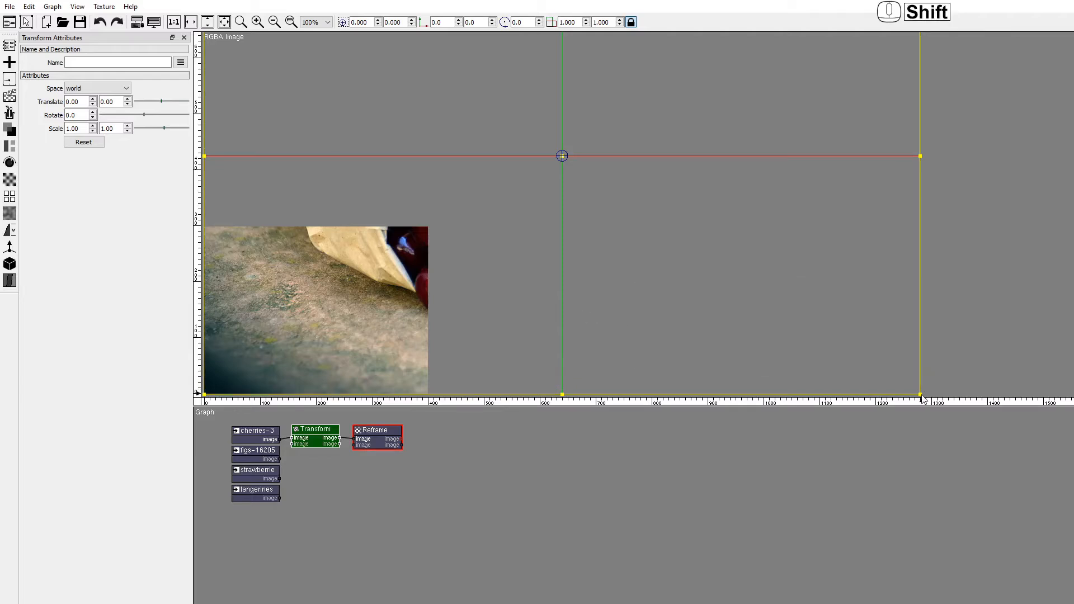
drag(922, 398, 480, 235)
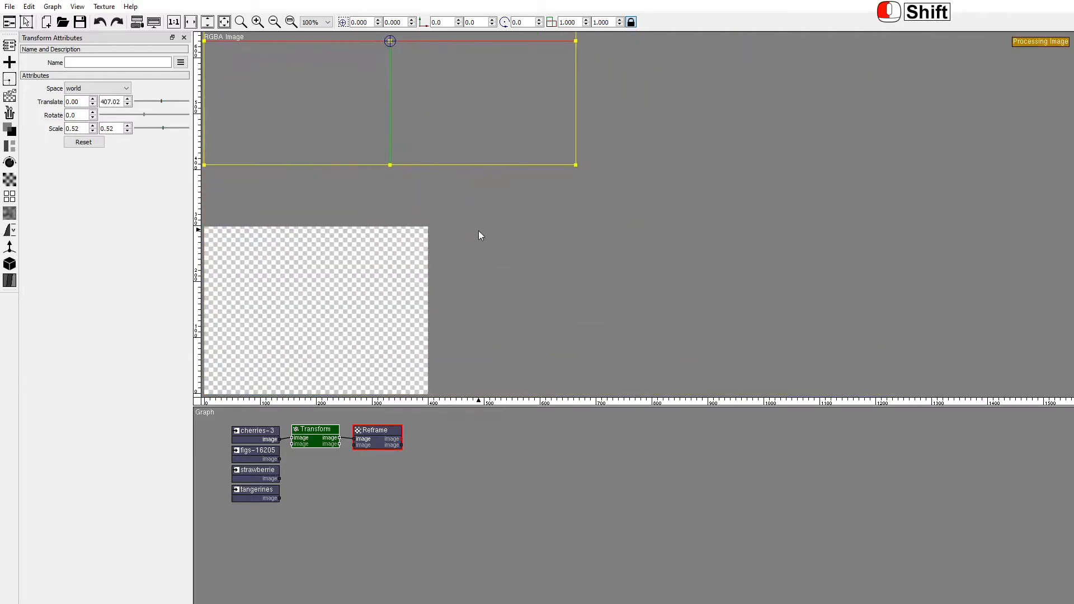
drag(458, 124, 455, 371)
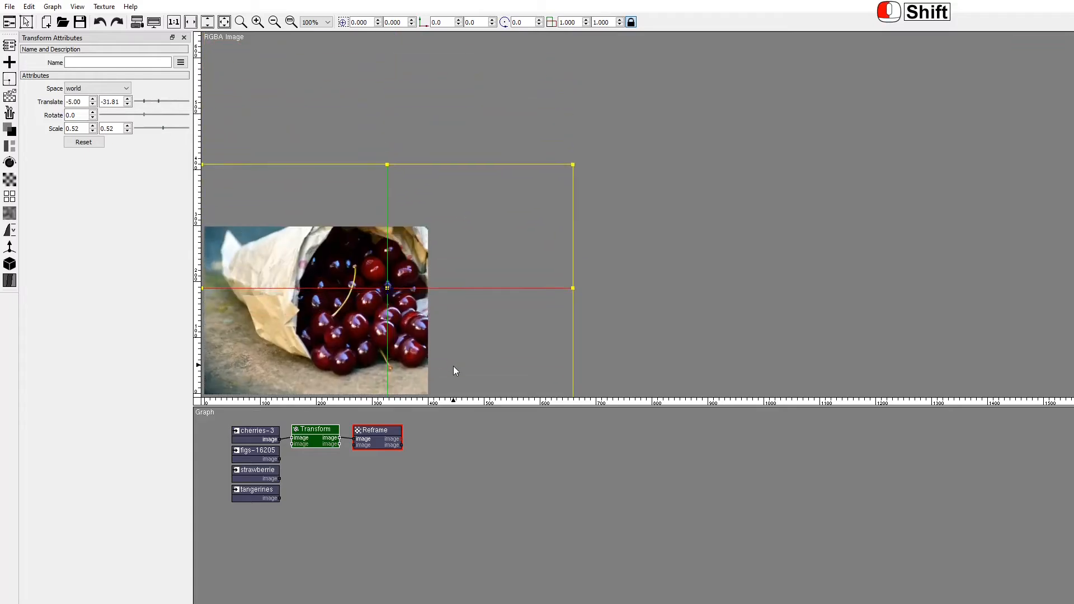
click(176, 24)
key(shift)
drag(891, 74, 793, 133)
drag(715, 254, 702, 251)
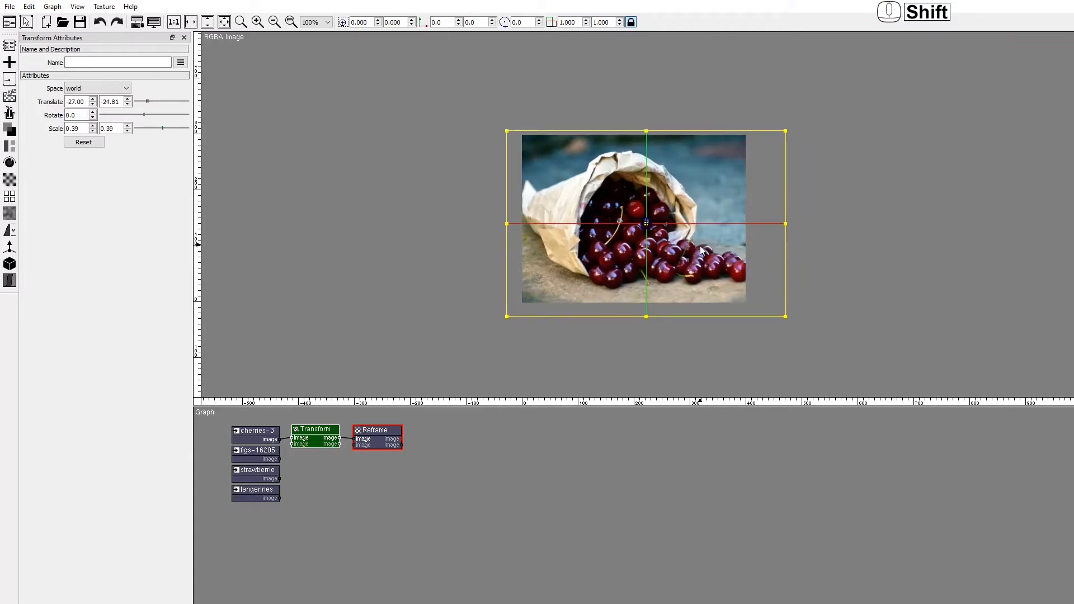
Step: Add a Transform node fed by the figs image and connect its output to the Reframe node's second input
click(244, 458)
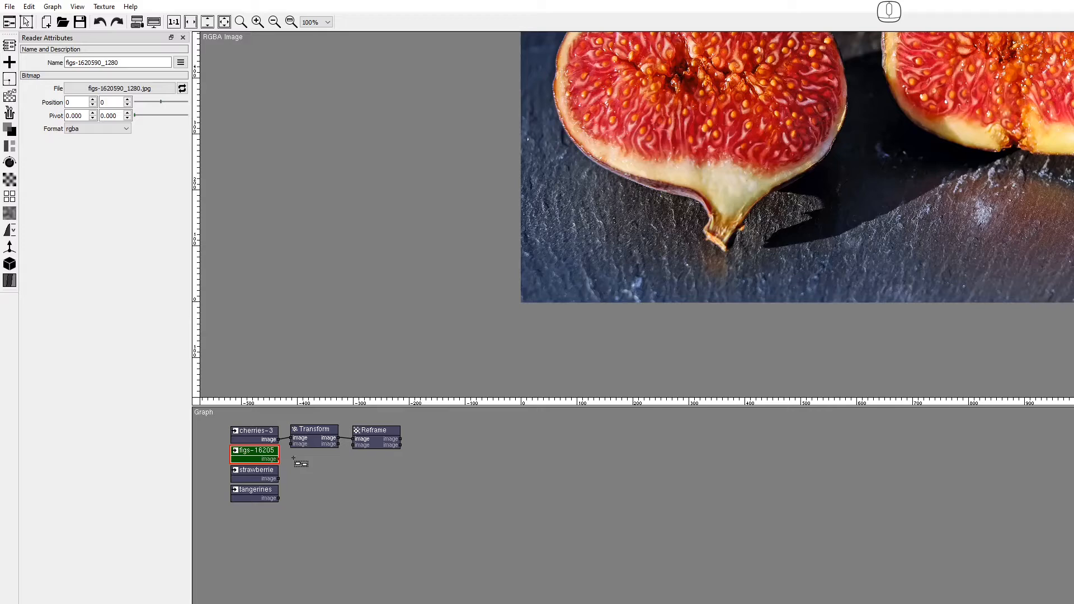
right_click(293, 459)
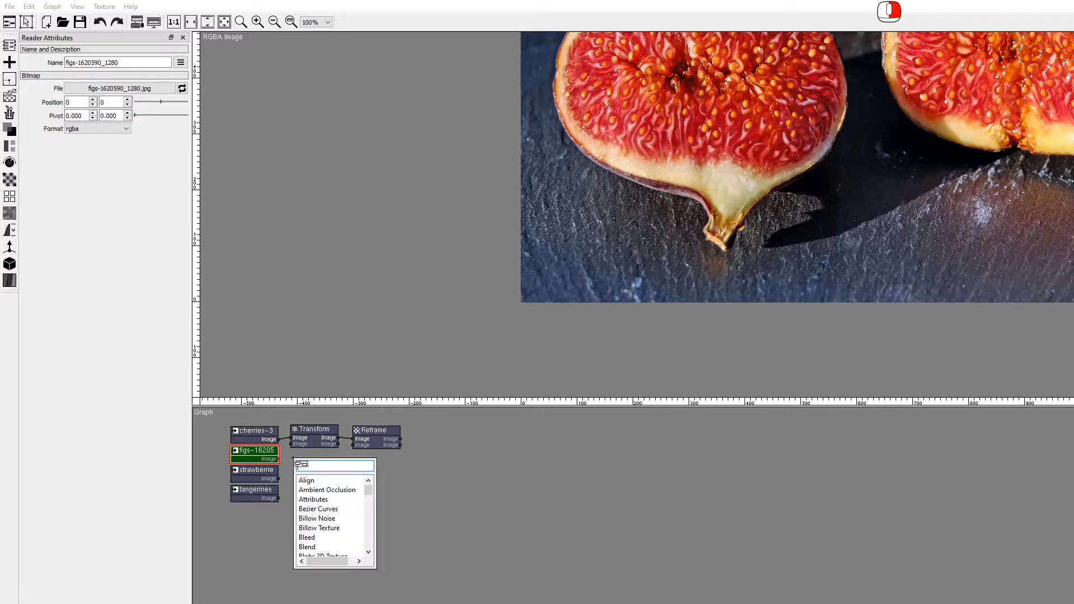
text(Transform)
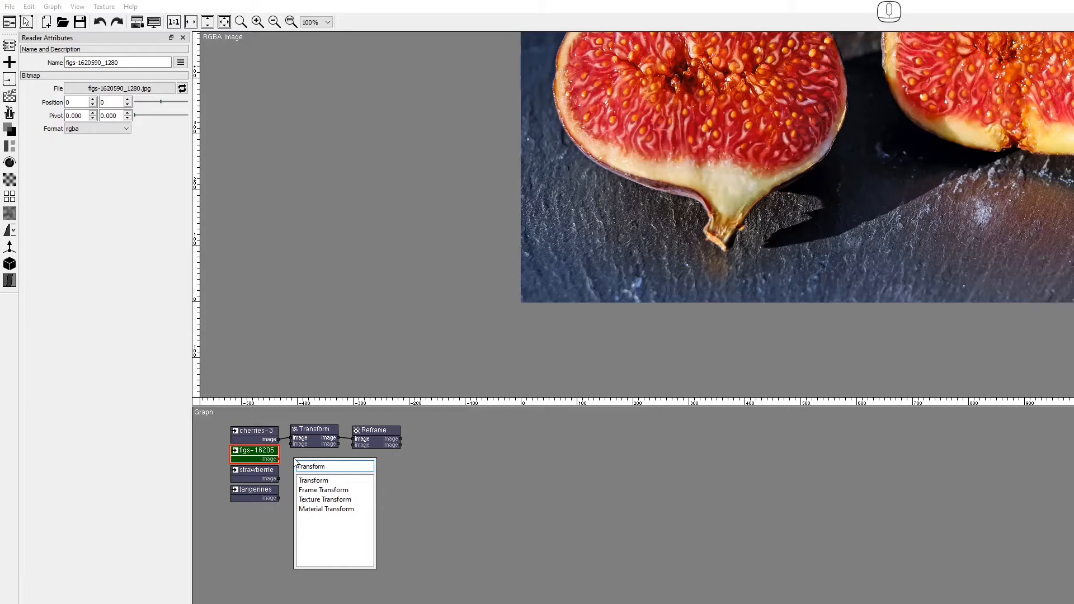
key(Down)
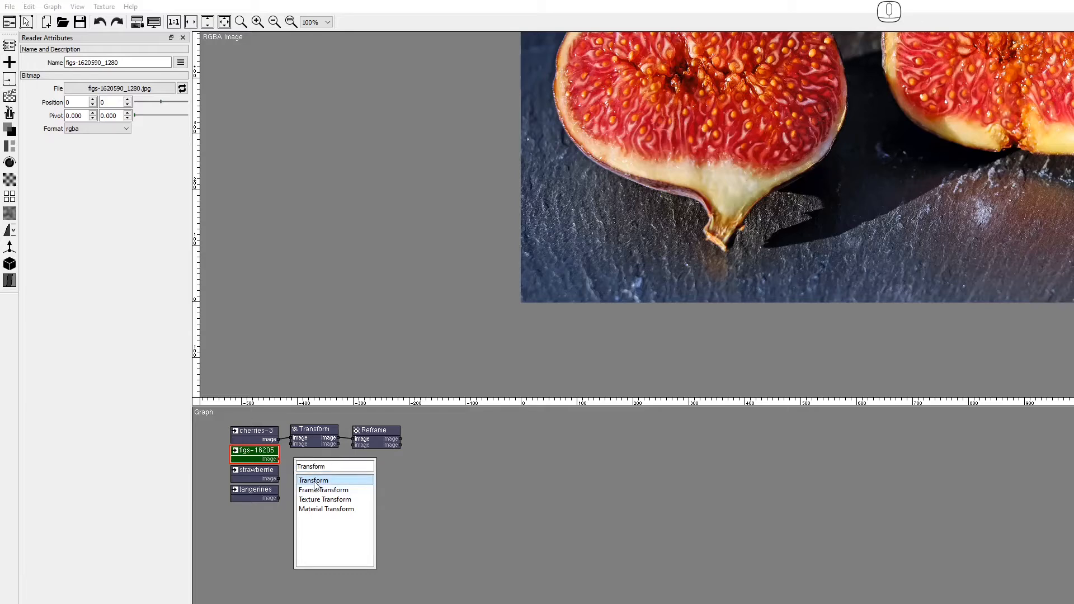
click(313, 482)
drag(345, 470, 351, 443)
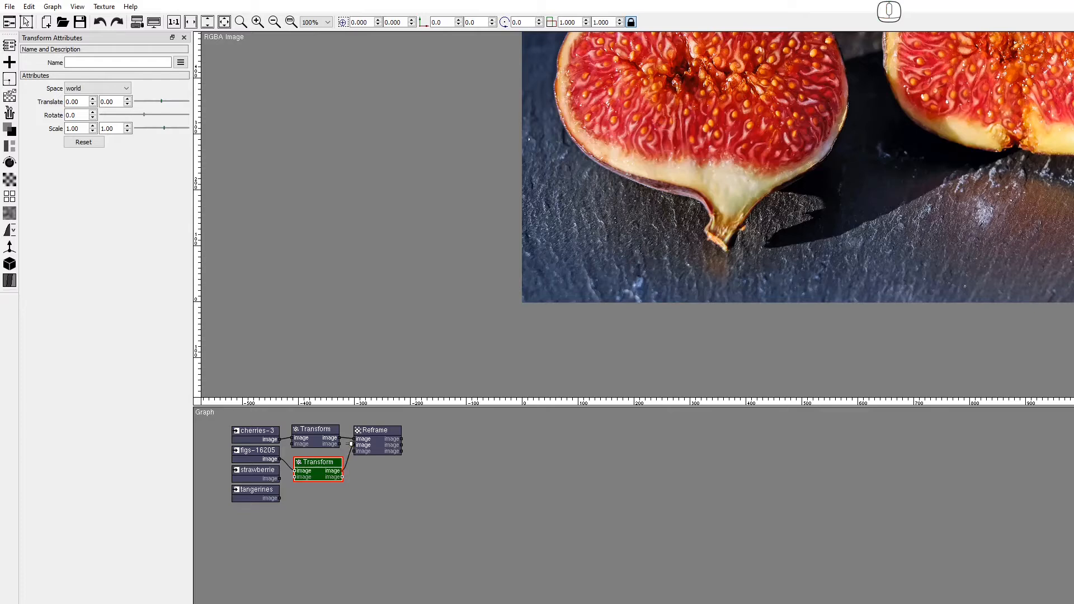
Step: Display the Reframe node's second output, then scale the figs image proportionally to about 0.43 and translate it to about -122, -39
click(406, 444)
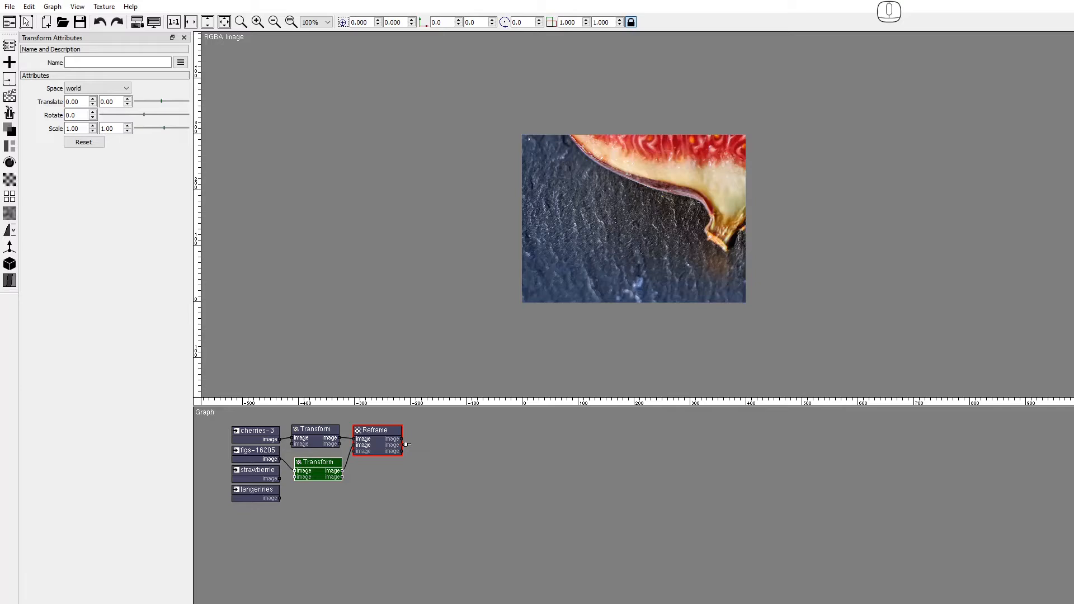
key(a)
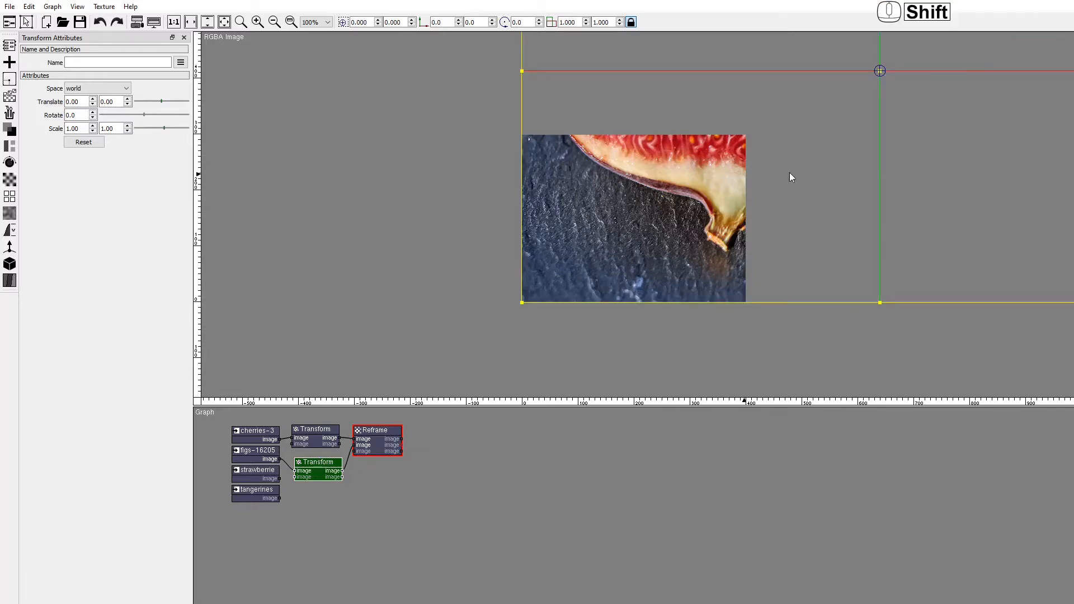
drag(835, 174, 673, 231)
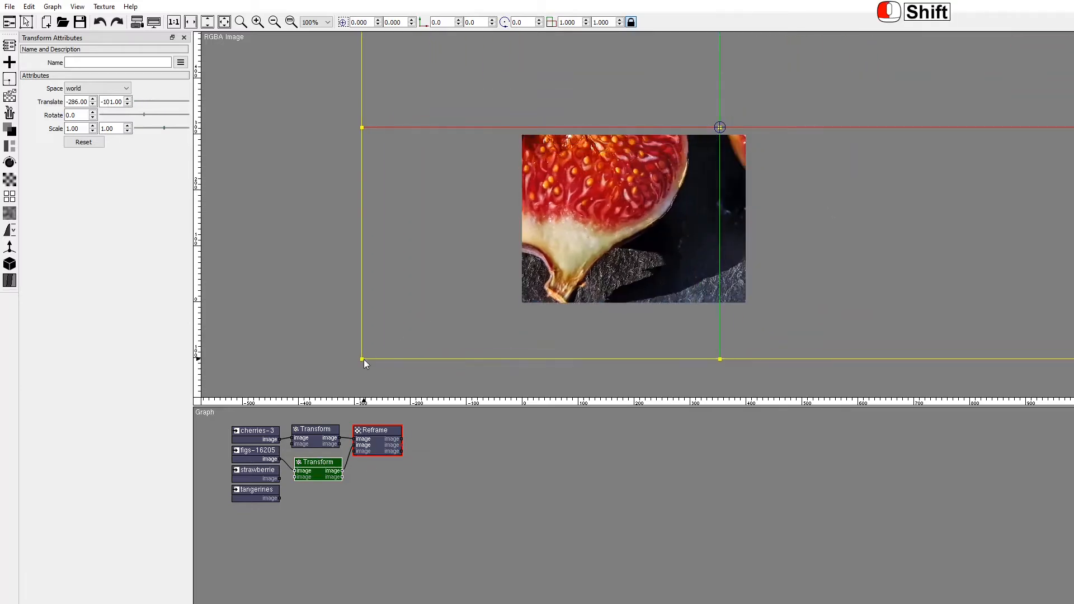
drag(364, 360, 725, 150)
drag(964, 95, 683, 289)
drag(797, 89, 743, 125)
mouse_move(655, 192)
mouse_down()
mouse_move(669, 183)
mouse_move(670, 192)
mouse_up()
drag(431, 338, 460, 324)
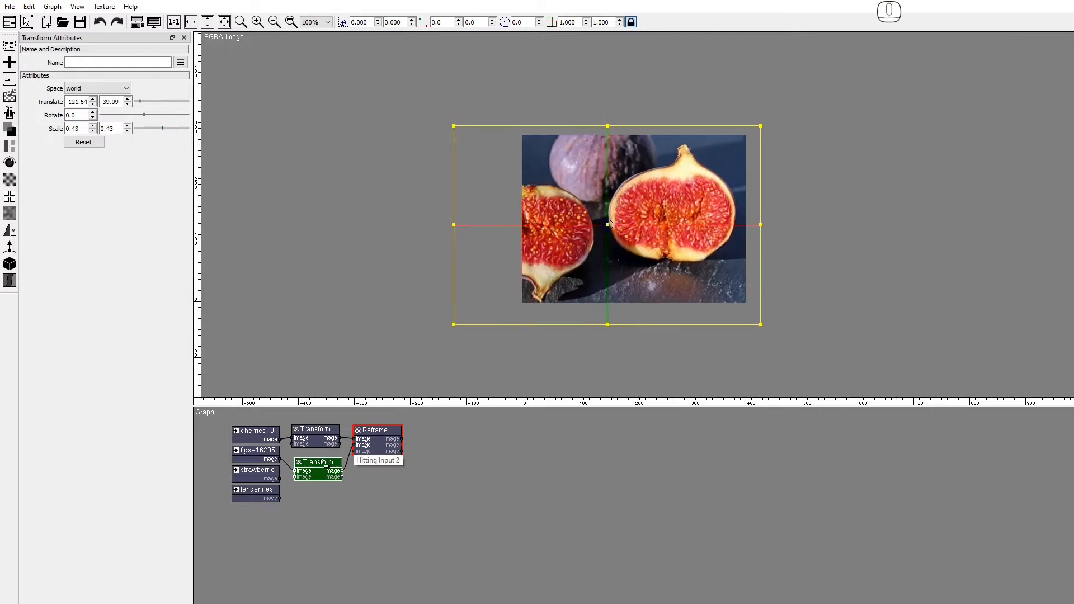
Step: Duplicate the figs Transform node, connect the copy to the Reframe node's third input, and feed it the strawberries image
click(307, 472)
drag(308, 471, 353, 451)
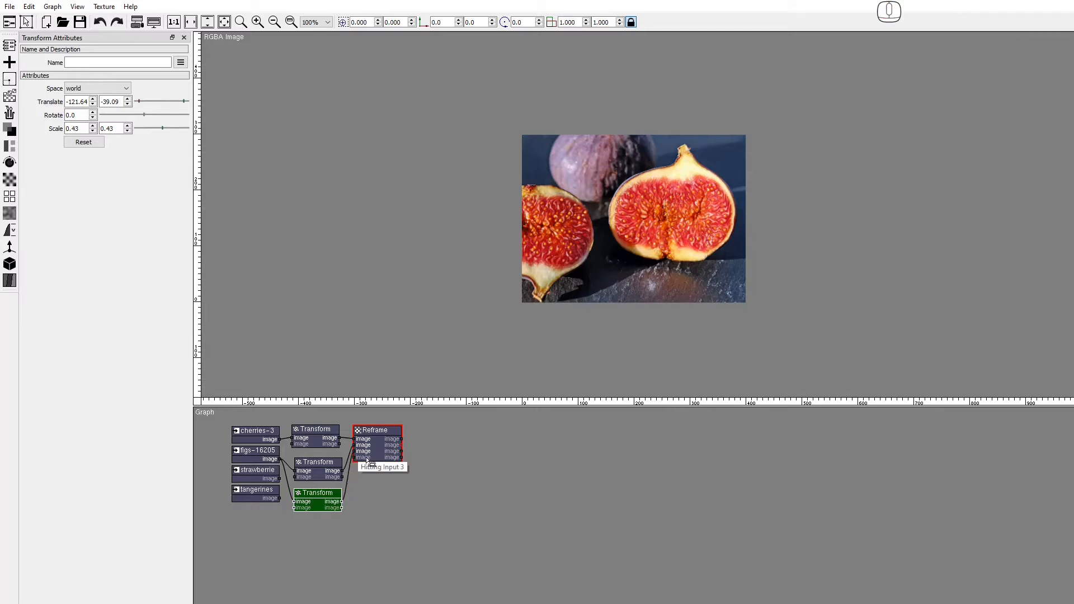
drag(283, 481, 304, 506)
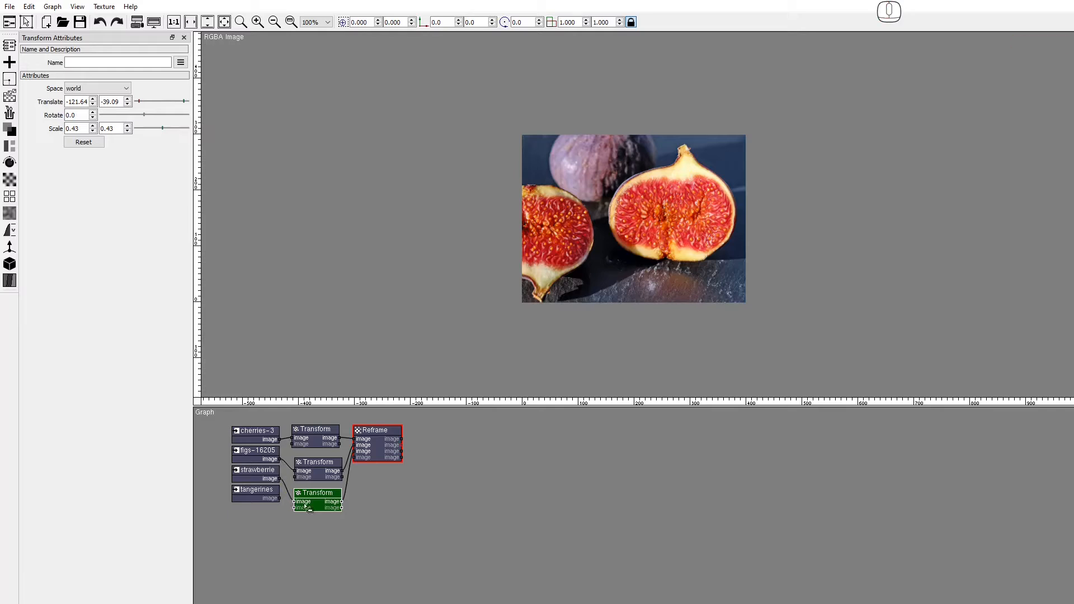
Step: Display the Reframe node's third output, then scale the strawberries image proportionally to about 0.35 and translate it to about -31, -14
click(403, 451)
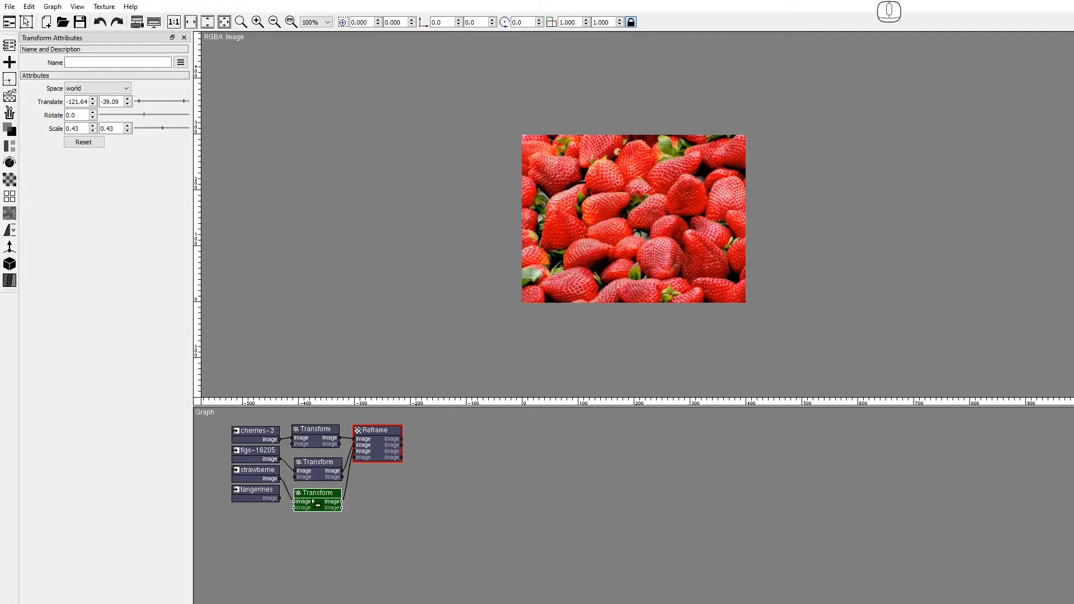
key(a)
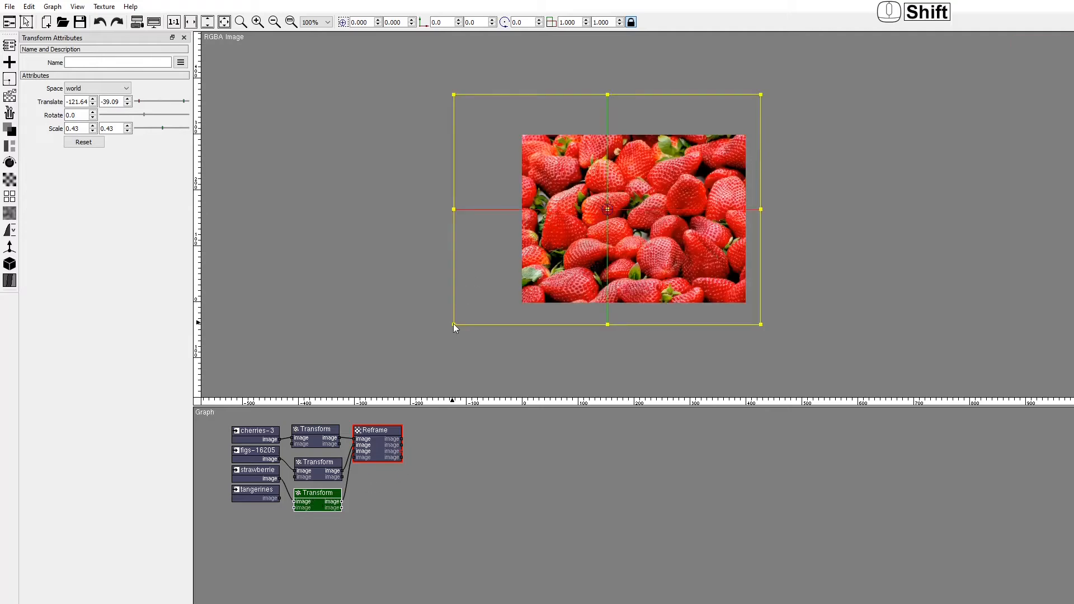
drag(455, 324, 497, 312)
drag(563, 281, 573, 281)
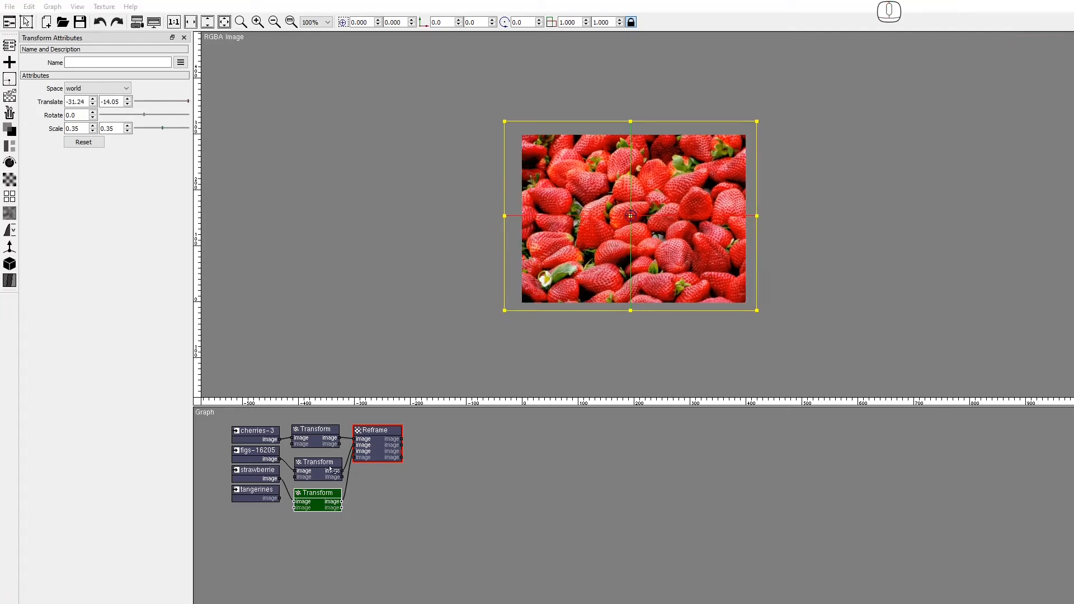
Step: Add a Transform node fed by the tangerines image and connect its output to the Reframe node's fourth input
click(258, 493)
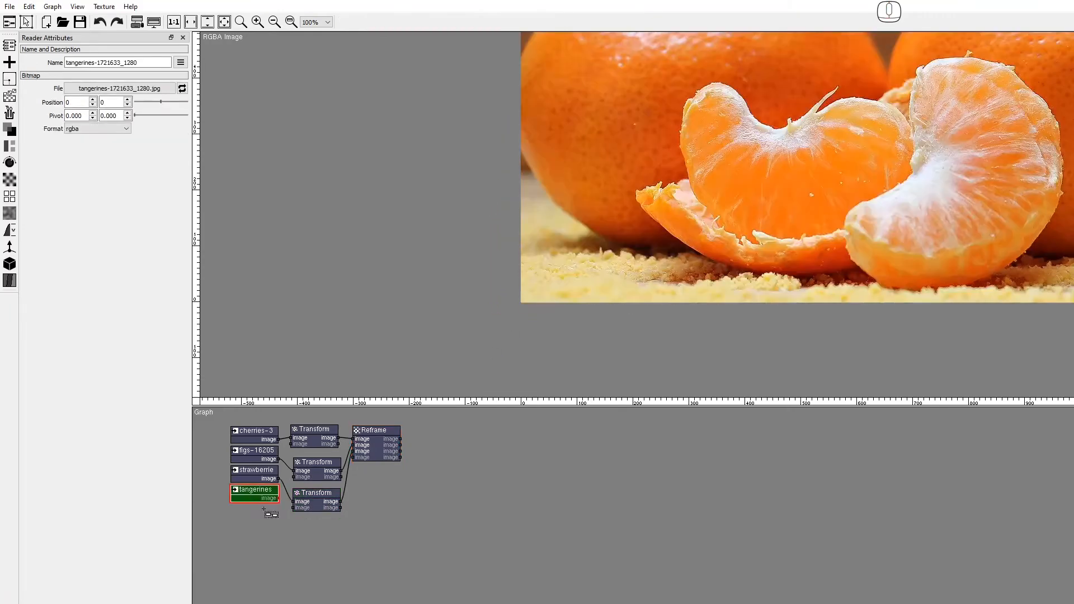
right_click(291, 521)
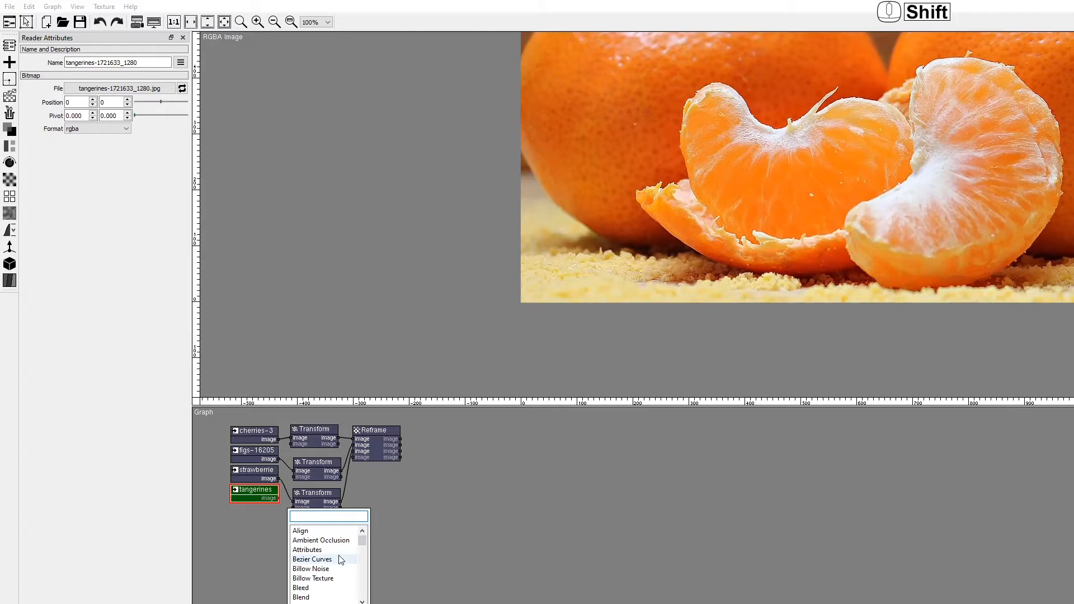
text(Tran)
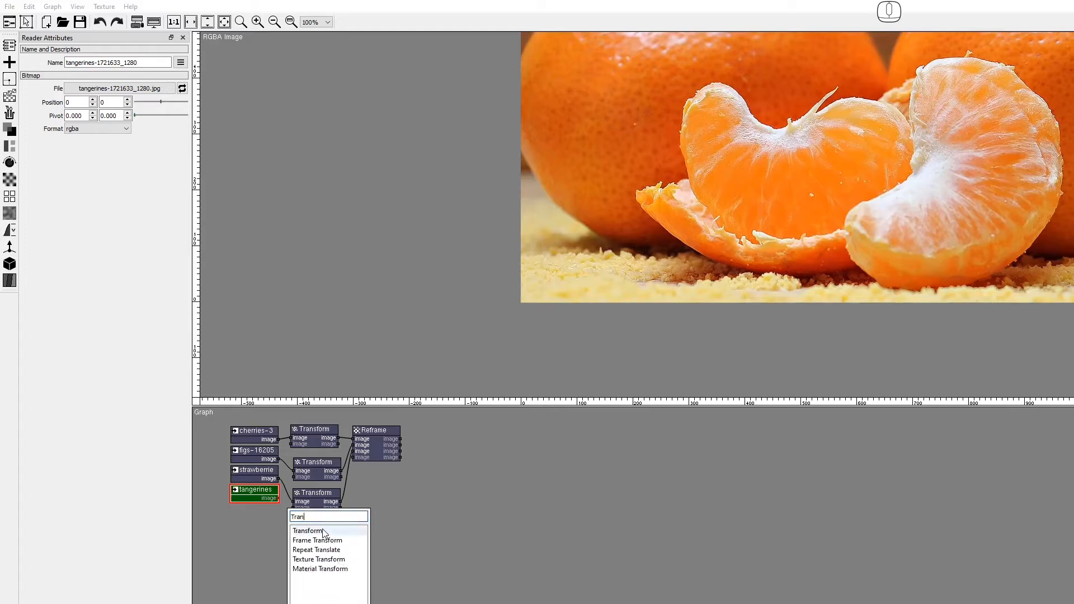
click(324, 531)
drag(337, 533, 353, 458)
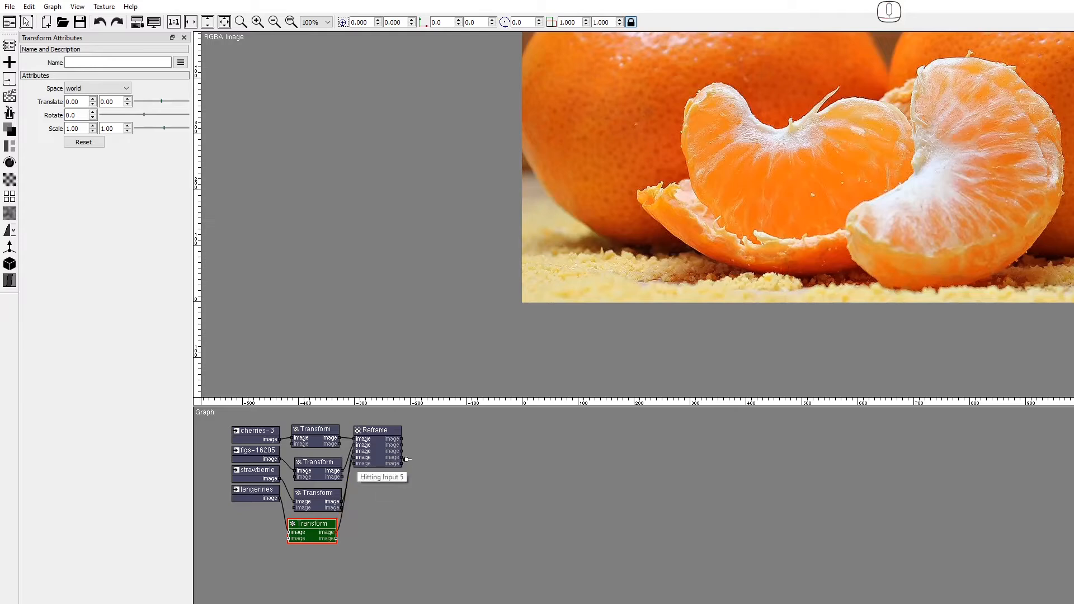
Step: Display the Reframe node's fourth output, then scale the tangerines image proportionally to about 0.47 and translate it to about -108, -11
click(405, 458)
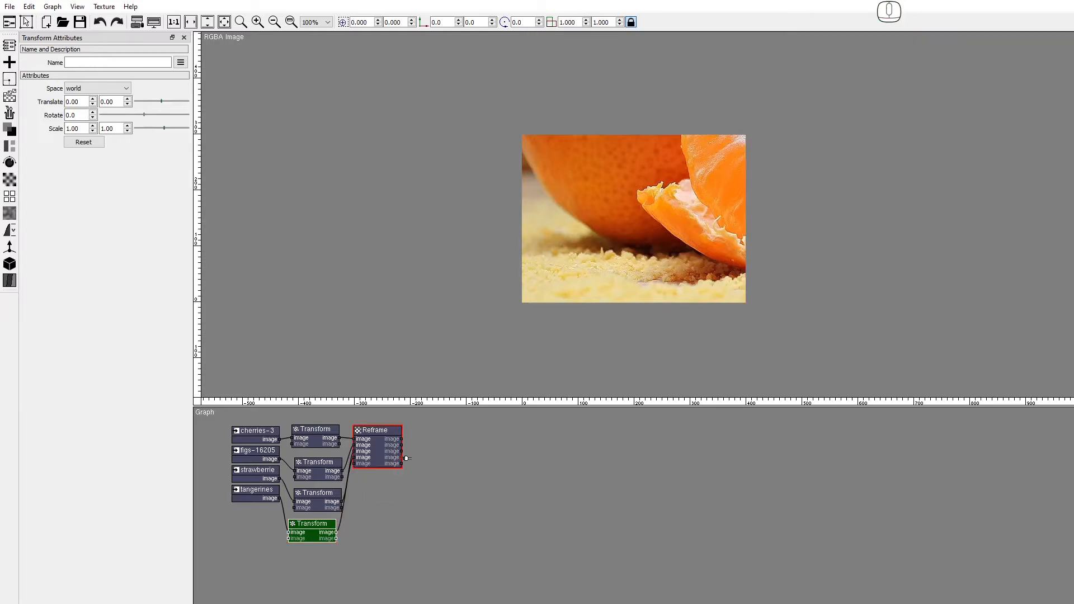
click(307, 538)
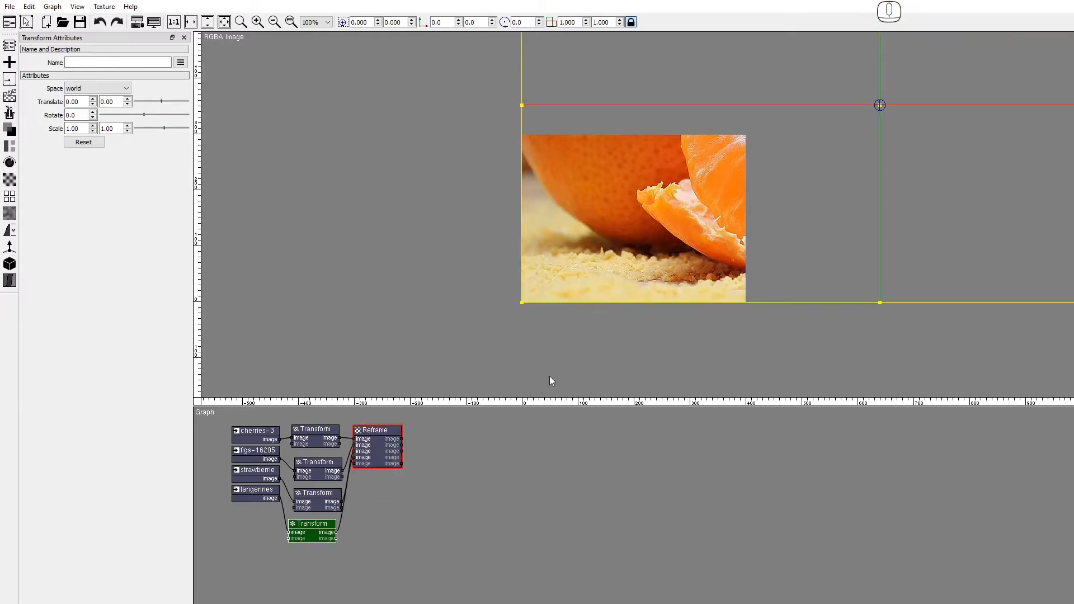
key(shift)
drag(522, 301, 815, 120)
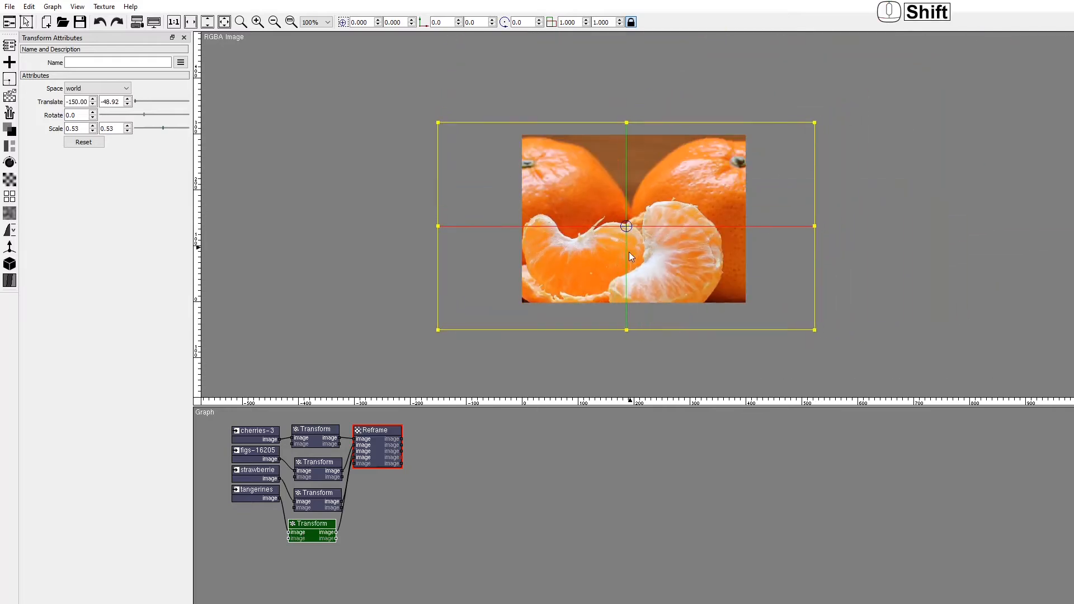
drag(629, 251, 653, 233)
drag(837, 104, 791, 125)
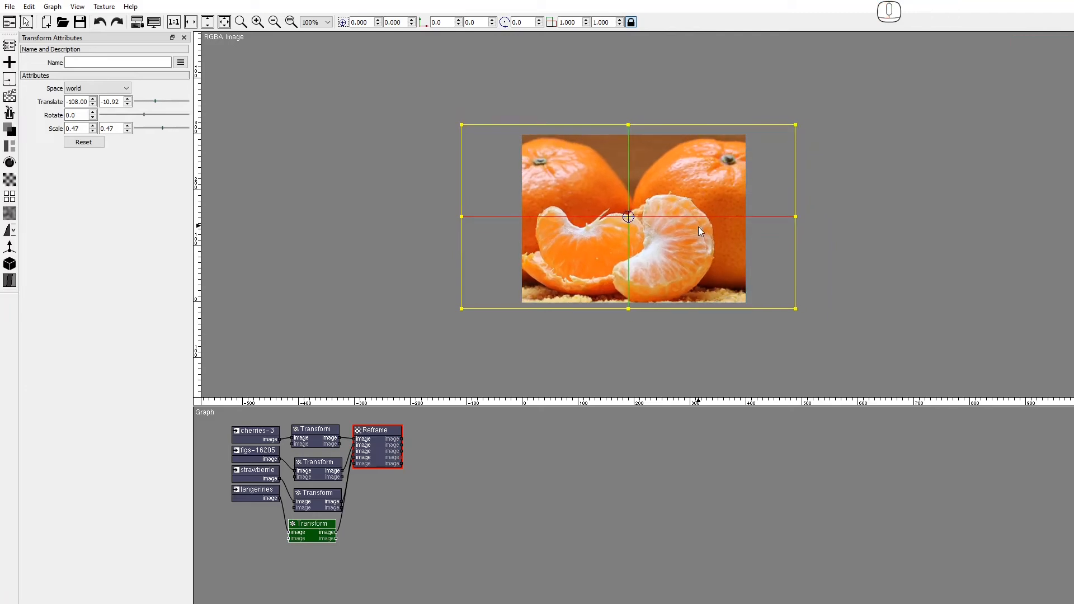
Step: Select all four Transform nodes and align them in one column with the cherries Transform node
click(309, 439)
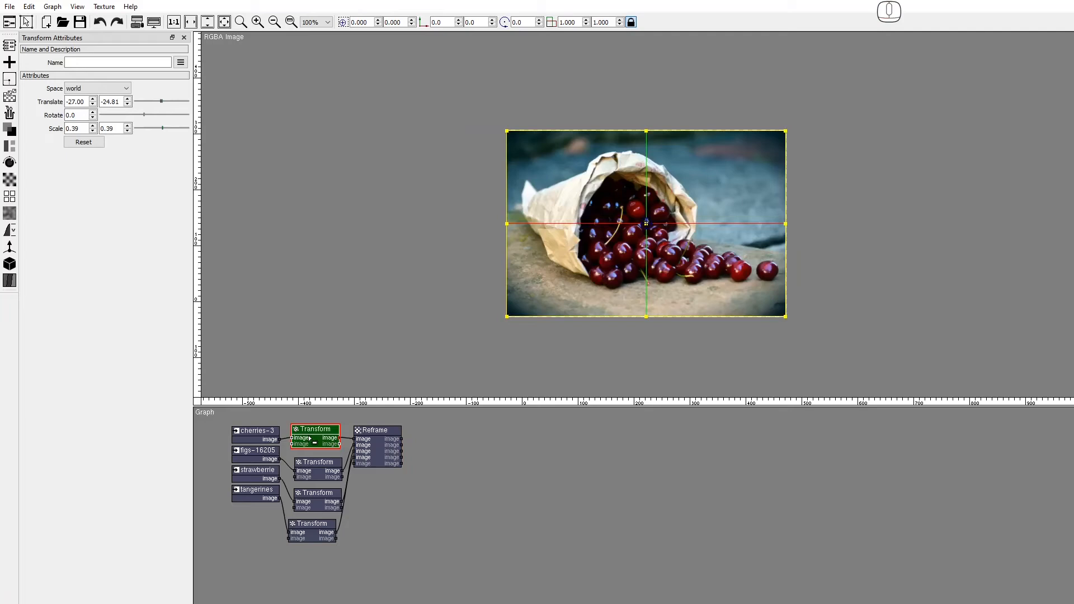
drag(301, 413, 323, 563)
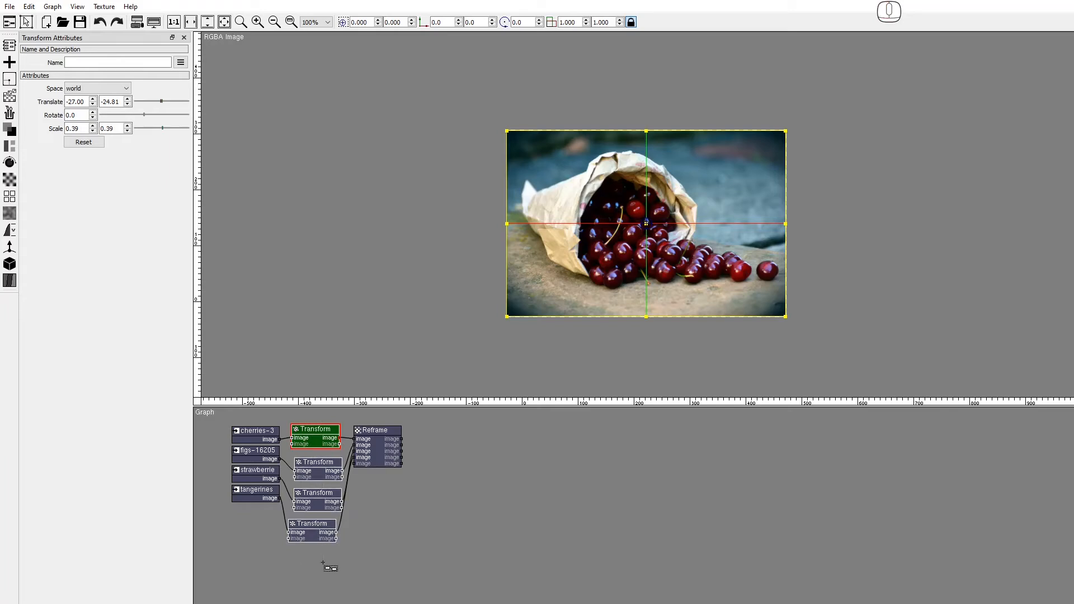
key(x)
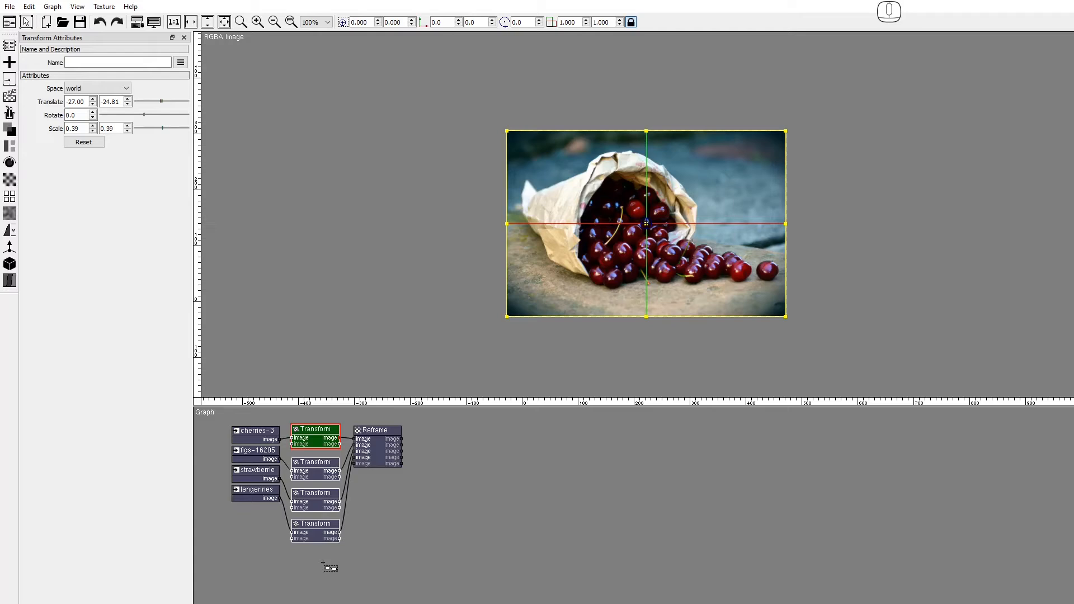
Step: Nudge the lower three Transform nodes upward so that the column is evenly and tightly spaced
drag(331, 569, 294, 458)
key(Up)
key(Up)
key(Up)
key(Up)
key(Up)
key(Up)
key(Up)
key(Up)
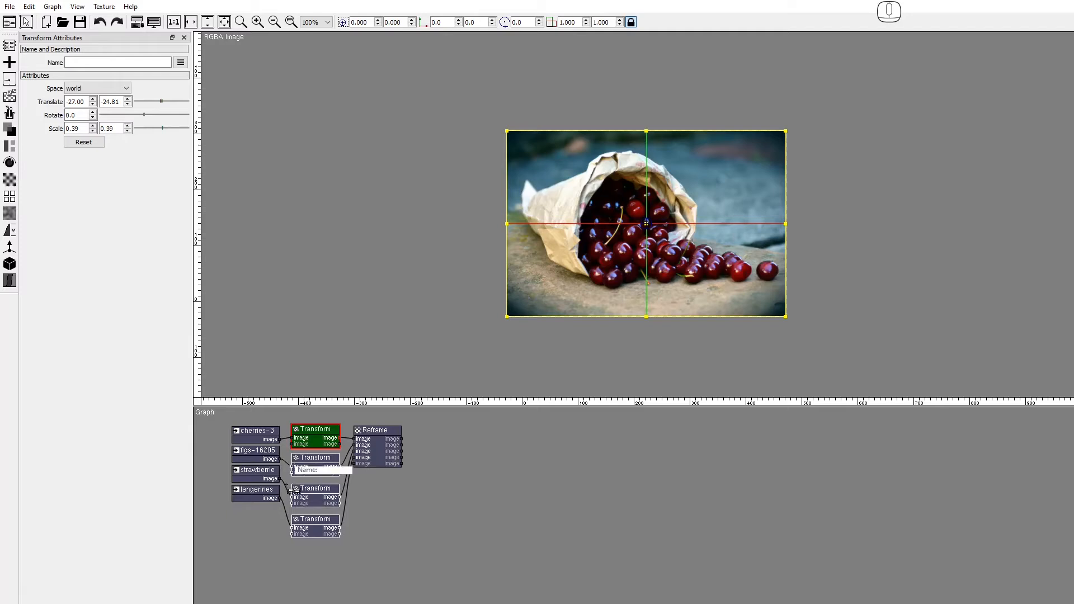
drag(322, 551, 291, 489)
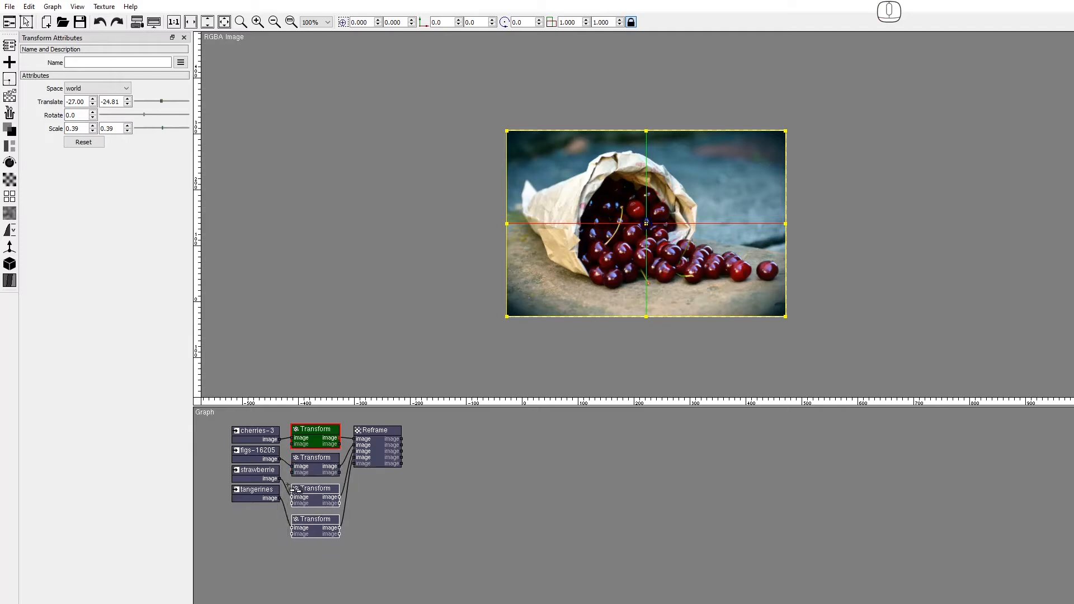
key(Up)
key(Up)
key(Up)
key(Up)
key(Up)
key(Up)
key(Up)
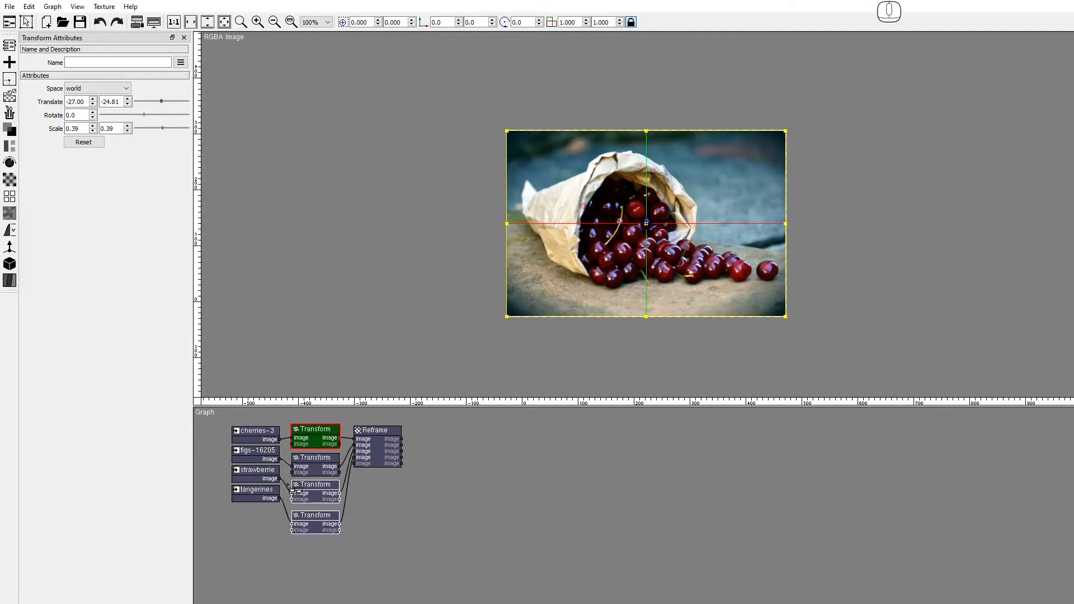
drag(338, 557, 306, 516)
key(Up)
key(Up)
key(Up)
key(Up)
key(Up)
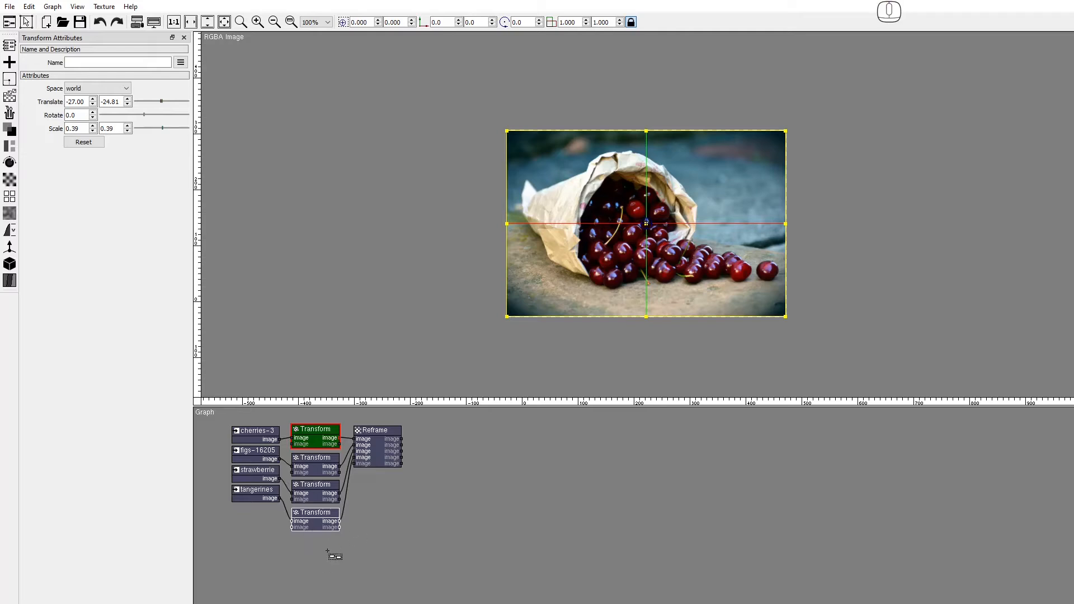
Step: Move the Transform and Reframe nodes away from the image nodes, then set the Reframe node further apart from the Transform column
drag(394, 552, 346, 433)
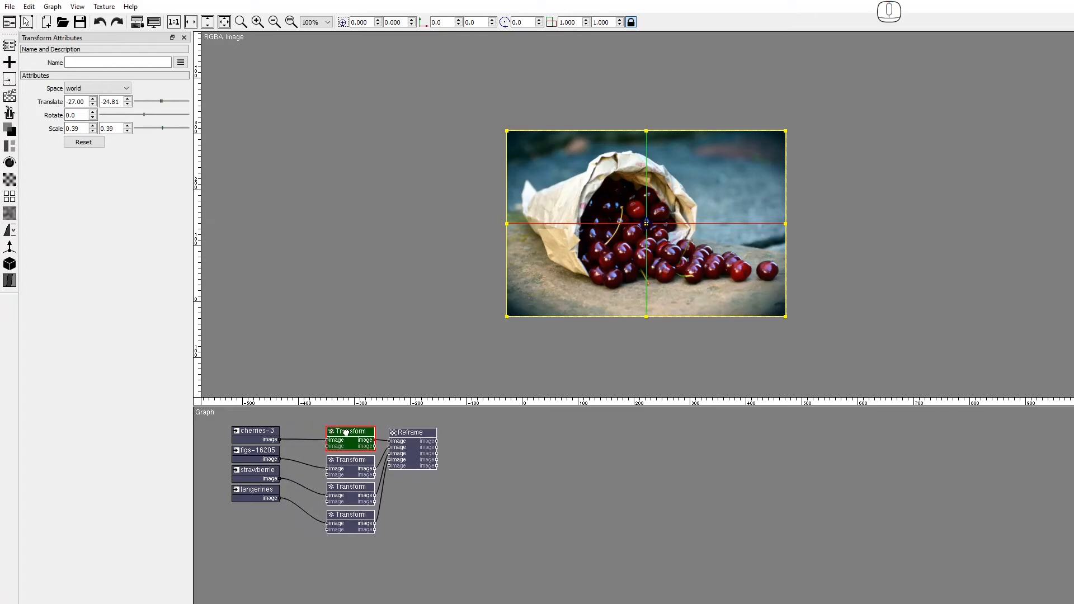
click(411, 410)
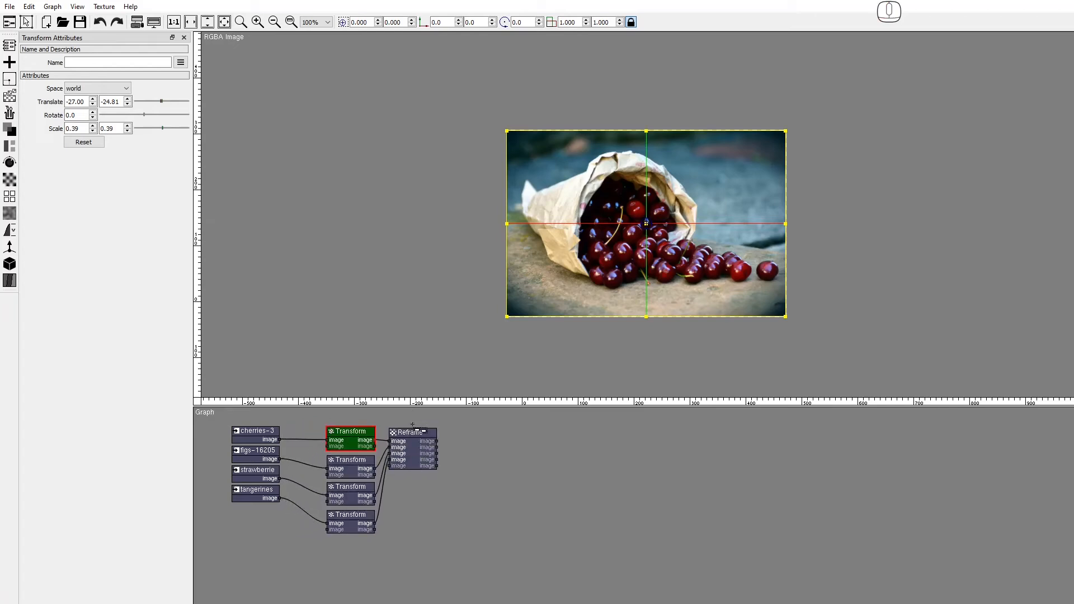
drag(415, 453, 435, 454)
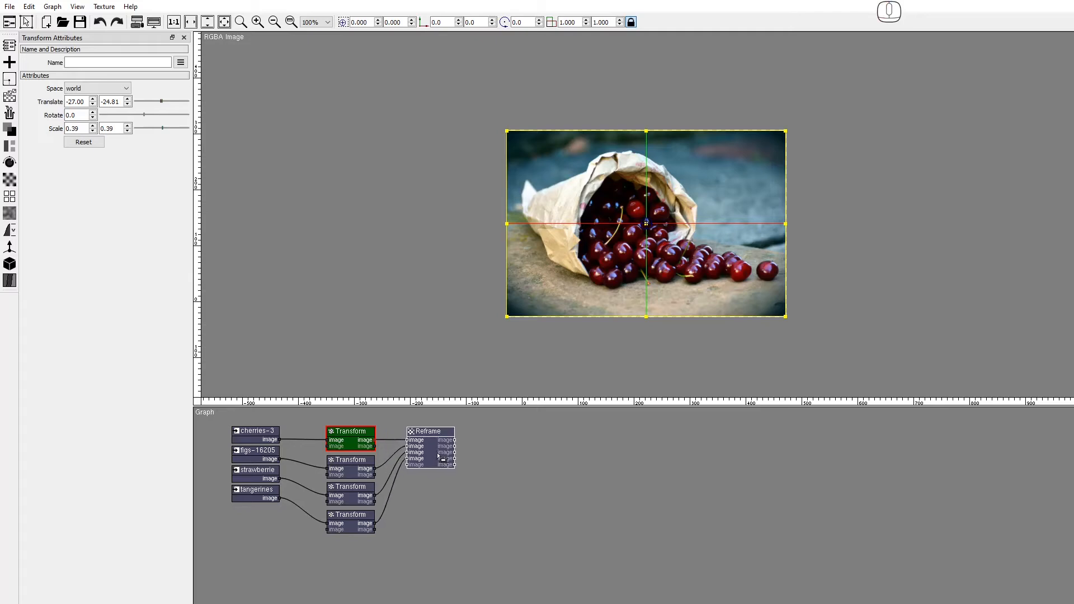
Step: Step through the Reframe node's outputs to check each cropped fruit image, ending on the cherries
click(440, 457)
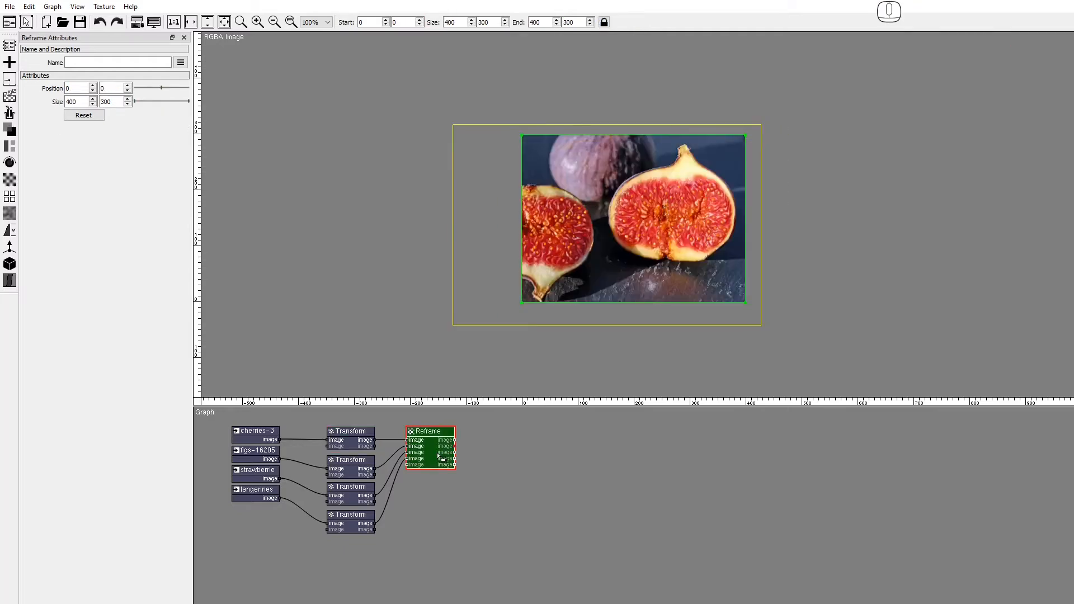
scroll(438, 457, down, 1)
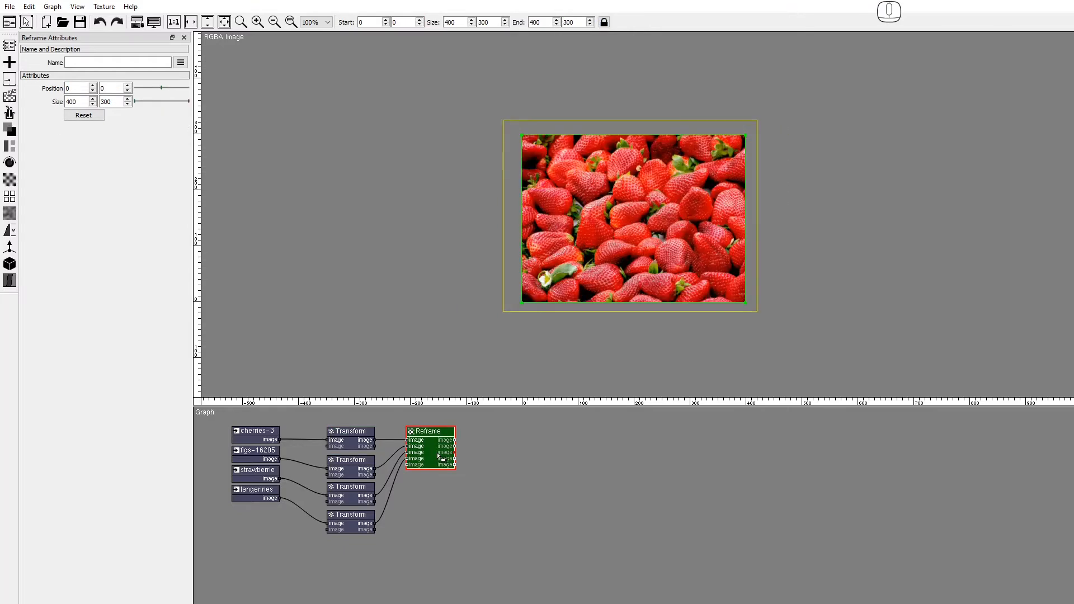
scroll(439, 458, down, 1)
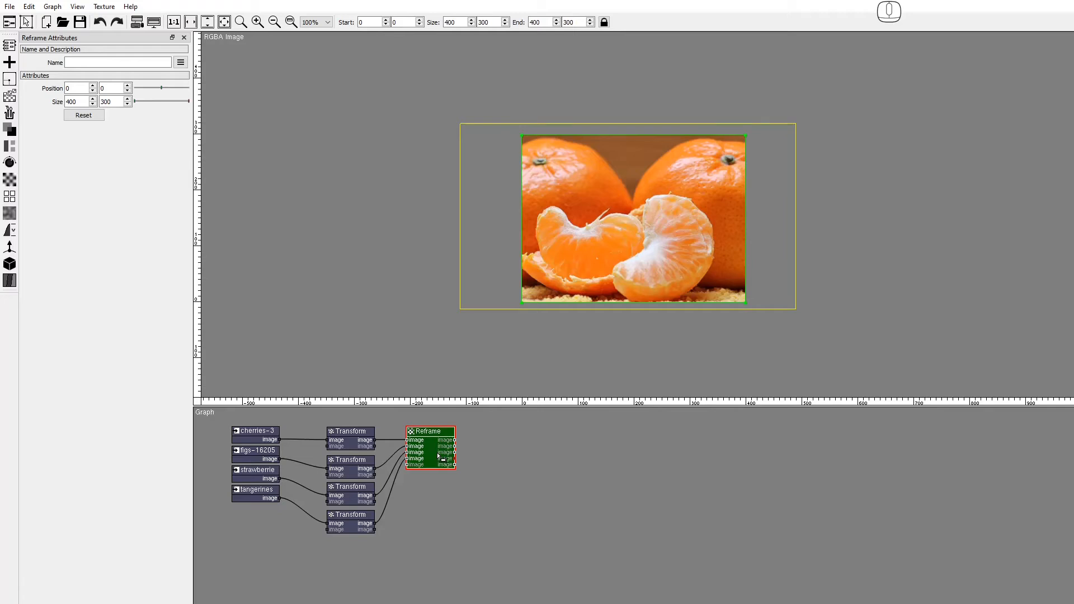
scroll(440, 457, down, 1)
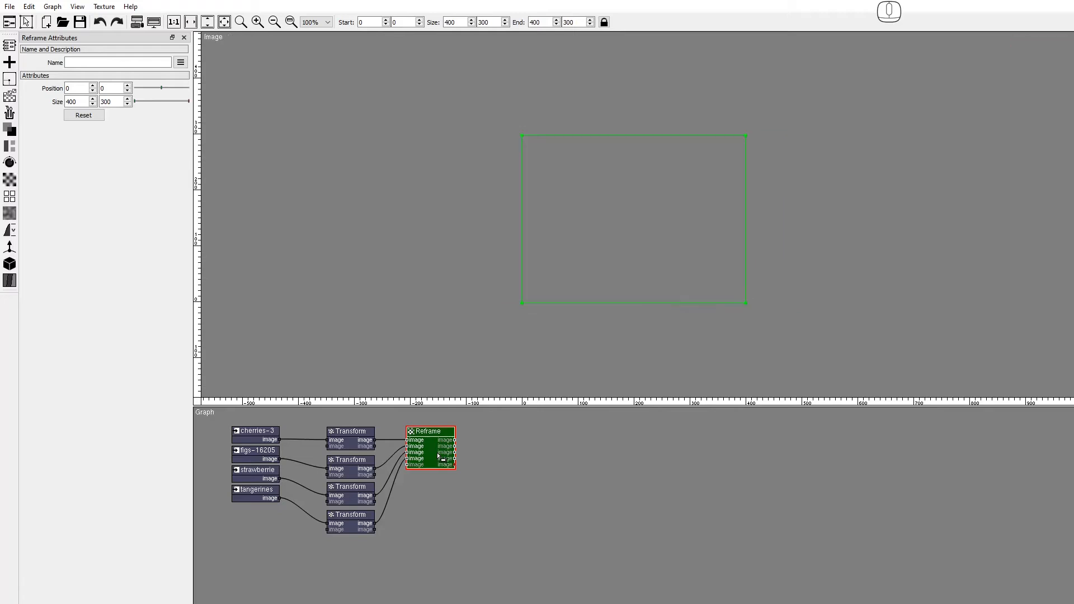
scroll(438, 456, down, 1)
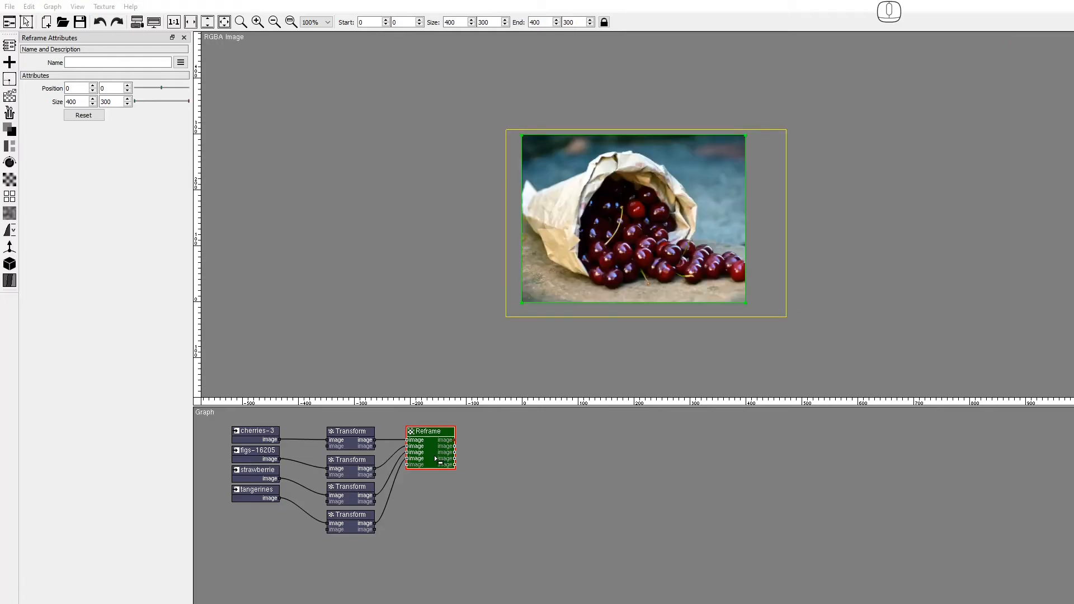
Step: Add a Border node fed by the Reframe node's four image outputs and set its border size to 3
click(9, 197)
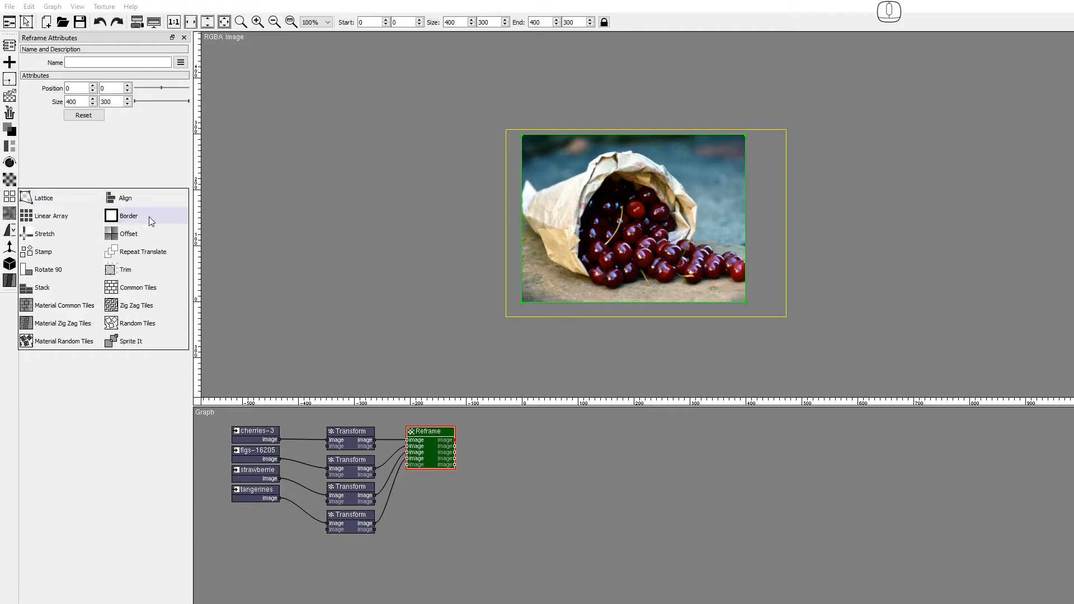
drag(151, 221, 505, 448)
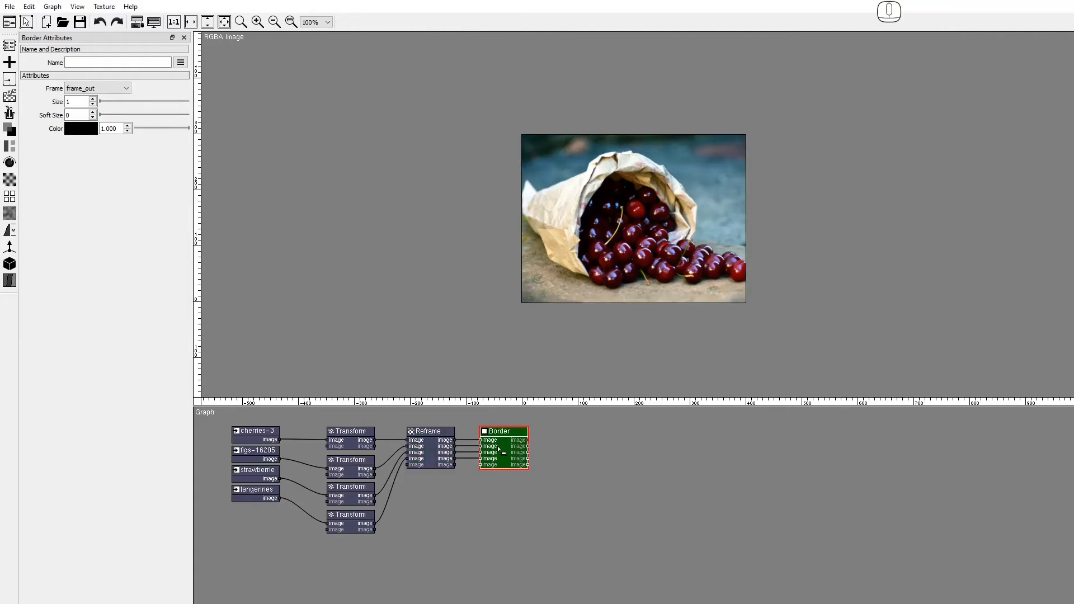
click(83, 103)
text(3)
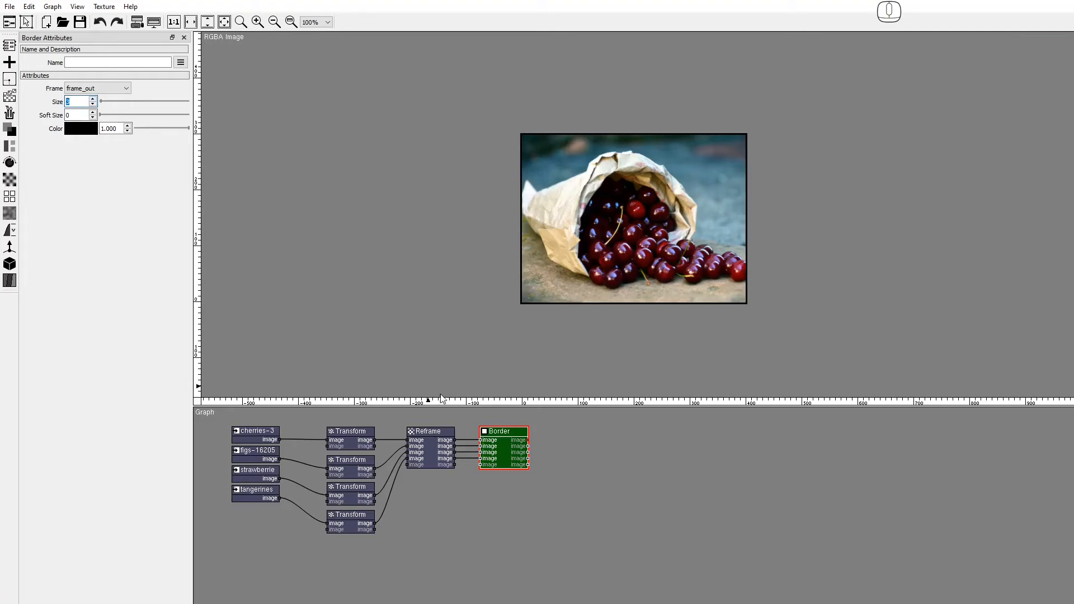
Step: Step through the Border node's outputs to check the frame on each fruit image, ending on the cherries
click(518, 454)
click(518, 453)
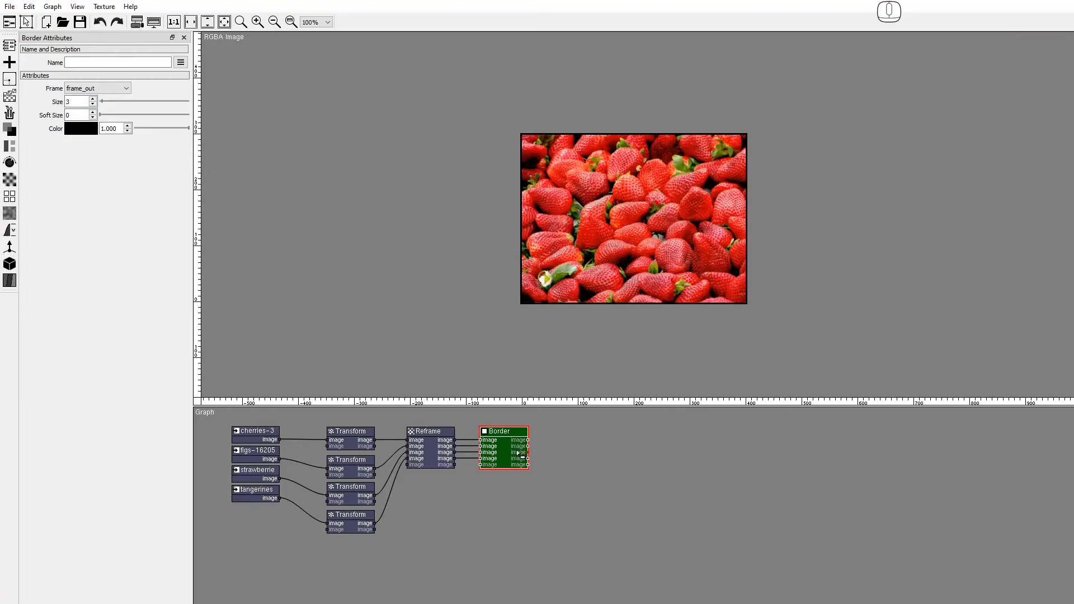
click(518, 458)
click(518, 454)
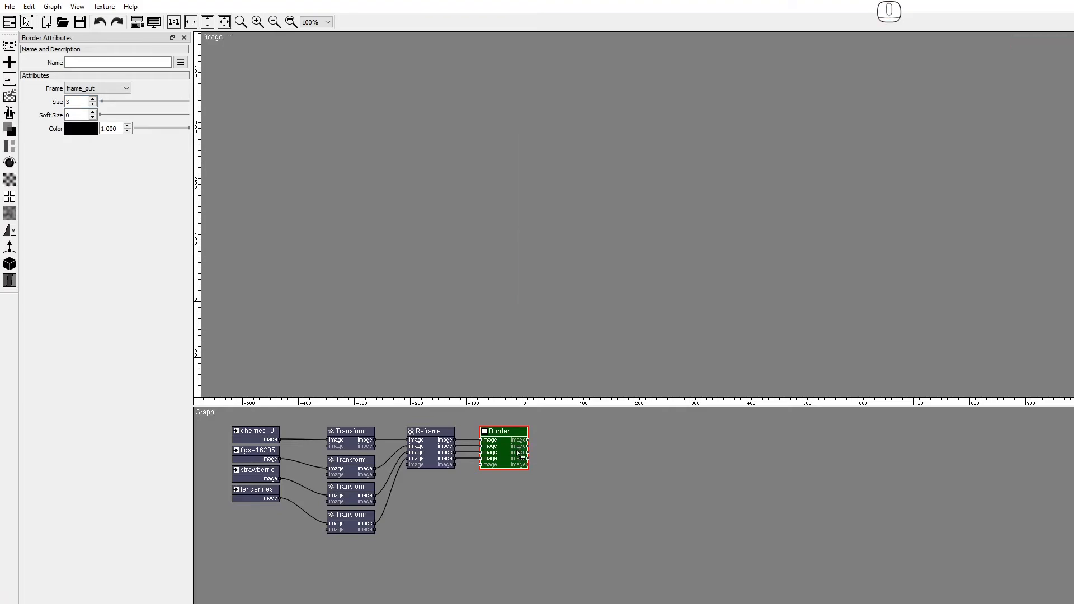
click(518, 443)
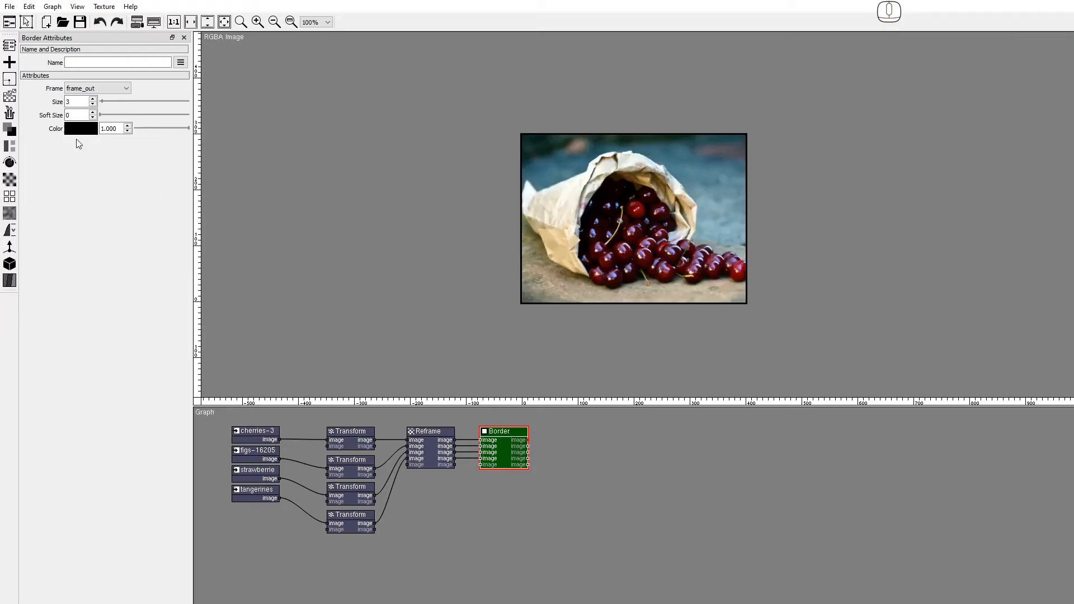
Step: Add a Stack node after the Border node, fed by its four image outputs
click(9, 197)
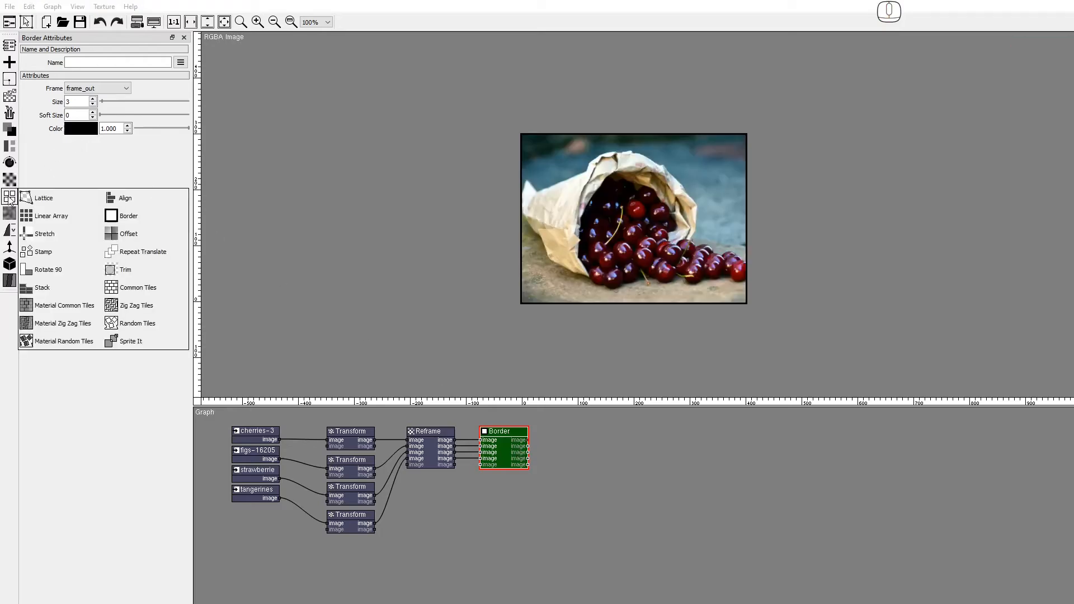
drag(69, 290, 414, 343)
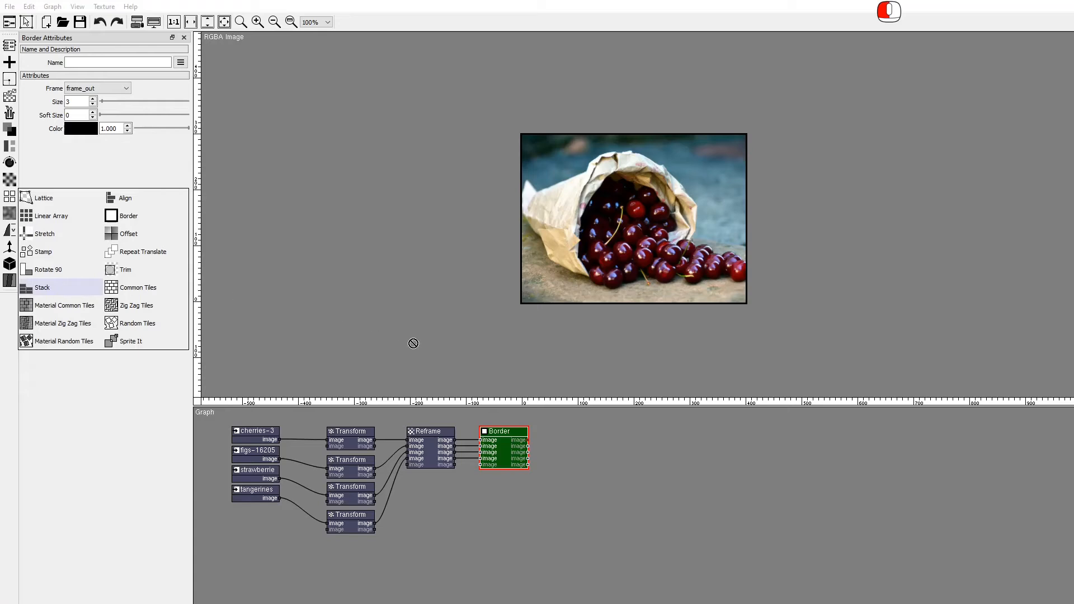
drag(540, 432, 574, 448)
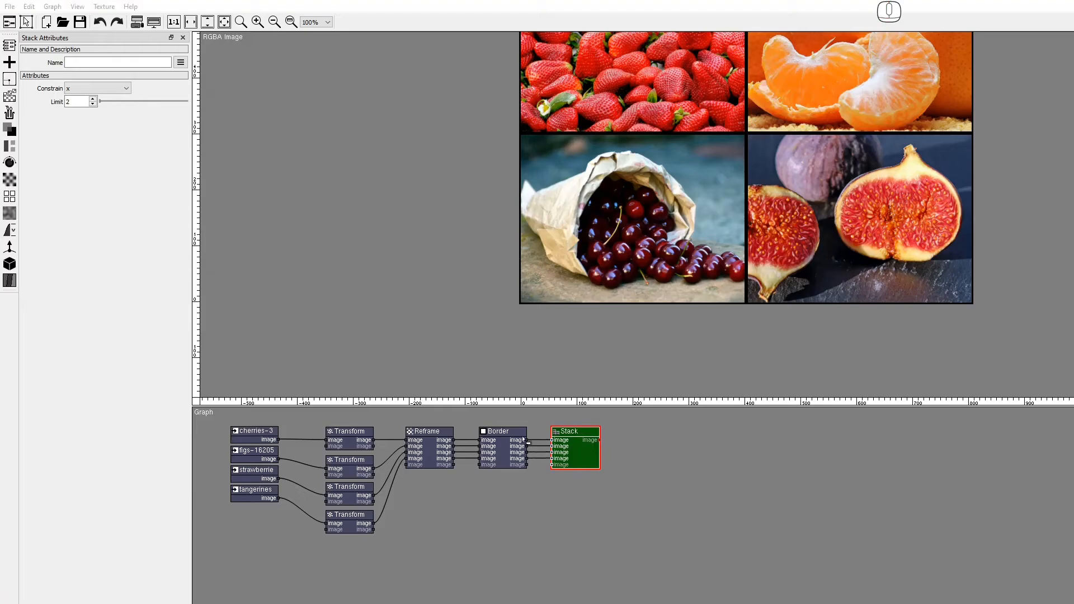
Step: Try a Stack limit of 1 constrained on x, then switch the constraint to y
click(93, 104)
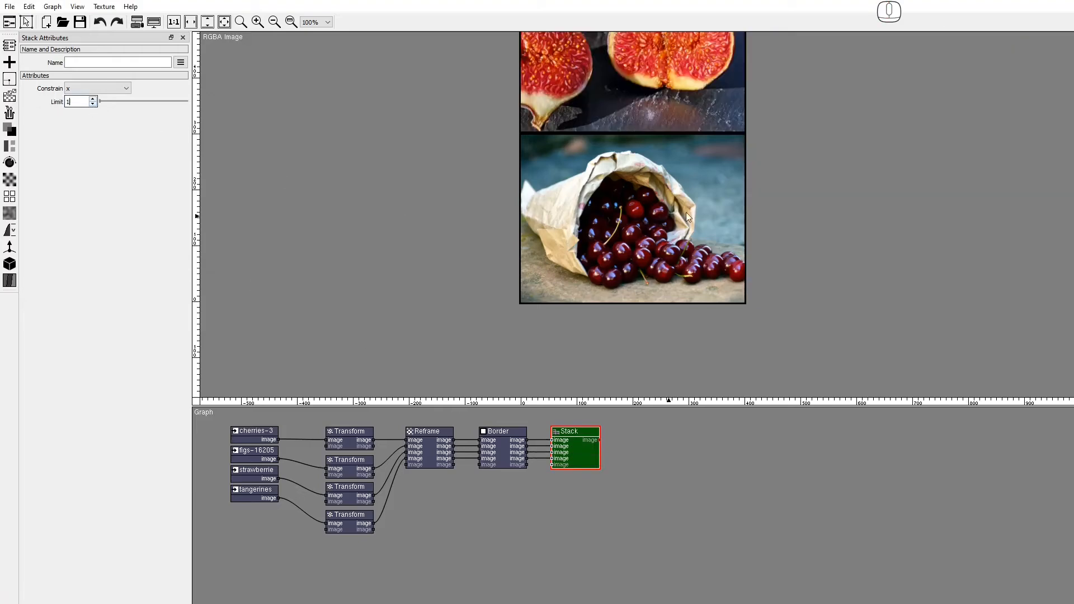
drag(687, 217, 622, 273)
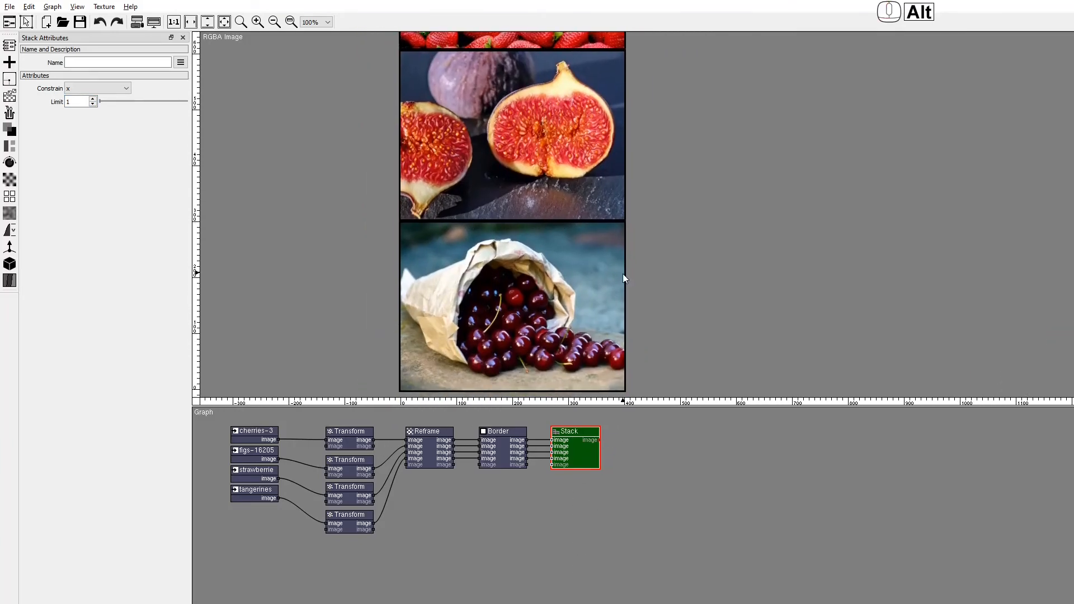
click(126, 88)
click(125, 103)
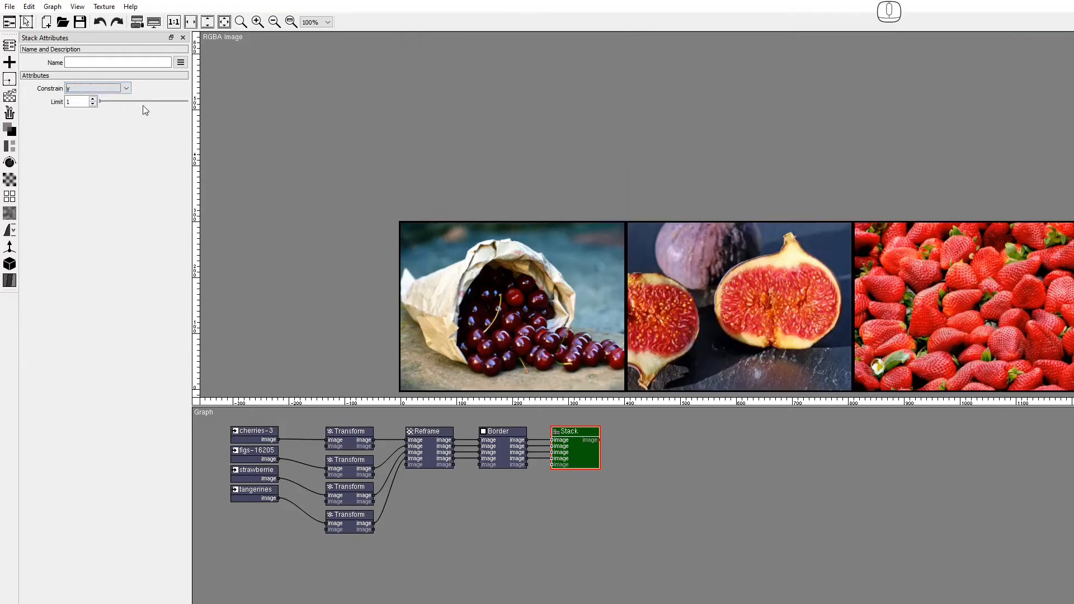
drag(882, 310, 821, 276)
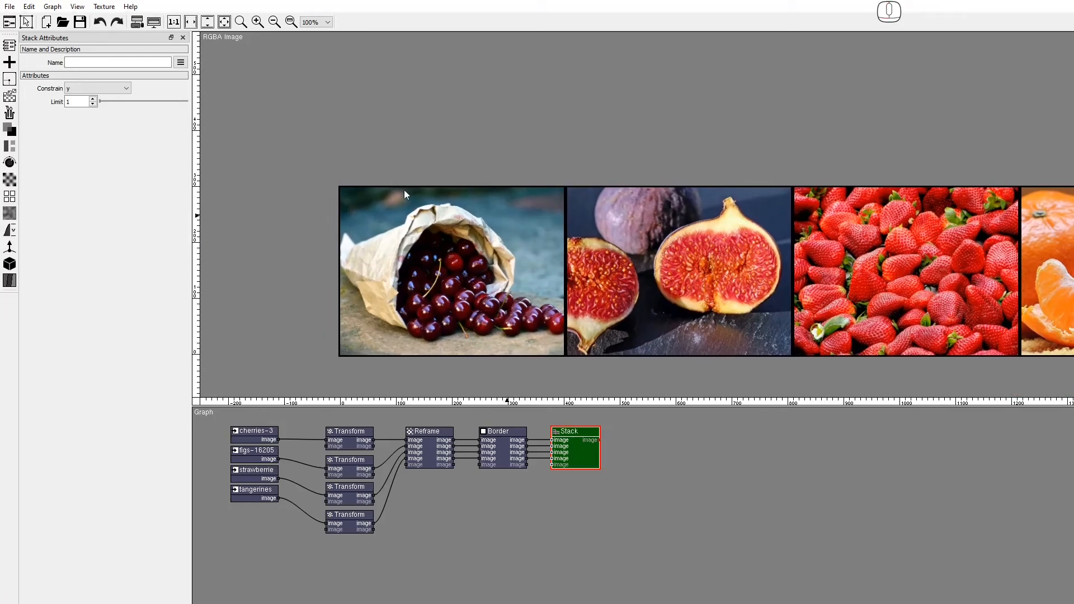
Step: Set the Stack node's constraint to x and its limit to 3
click(125, 88)
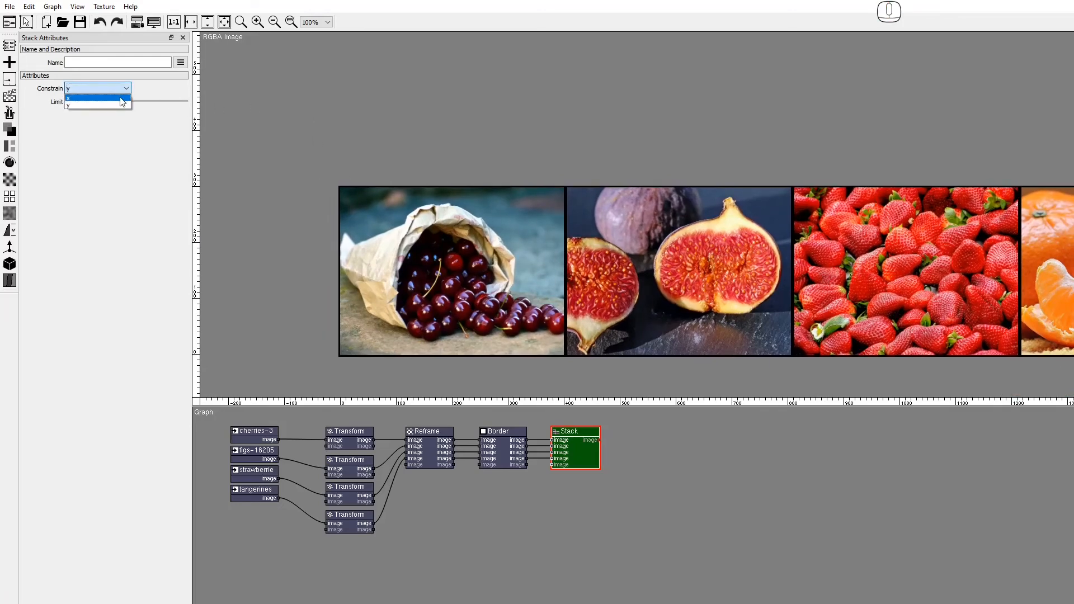
click(123, 101)
click(94, 99)
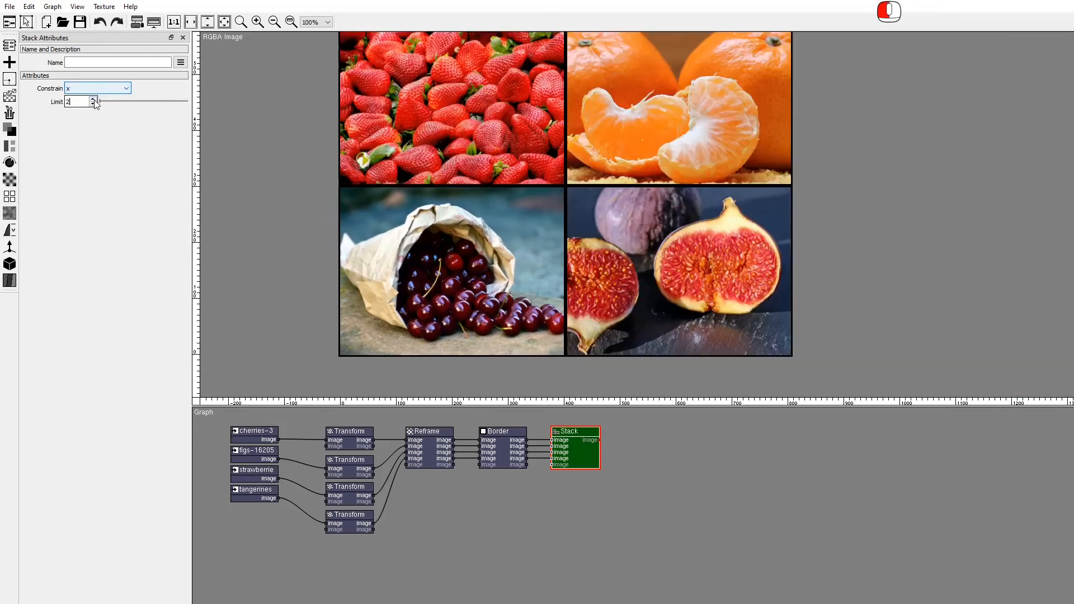
click(94, 100)
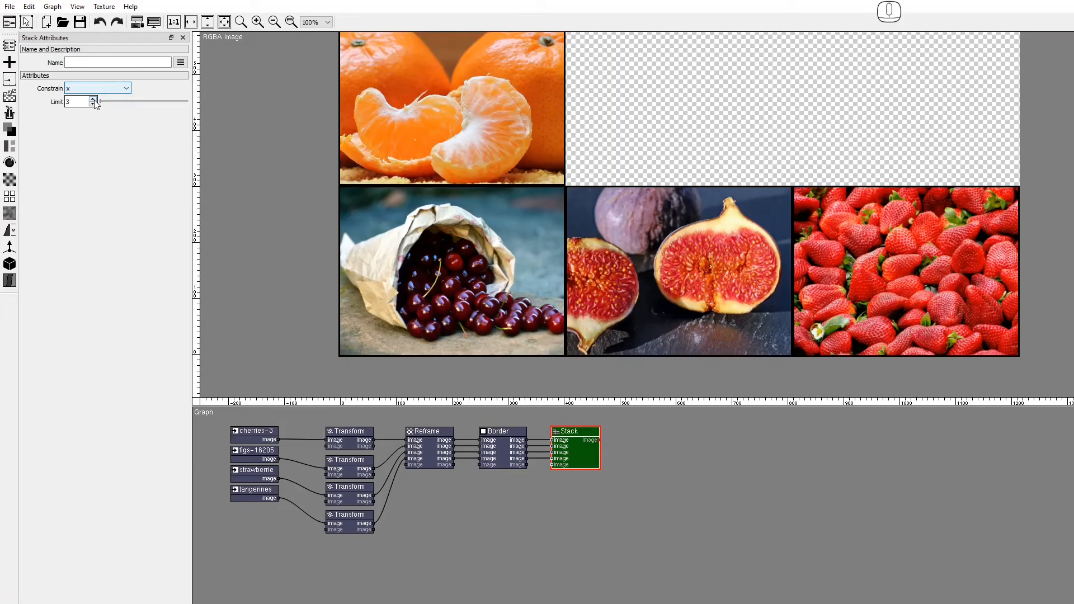
Step: Try a Stack limit of 4, set it to 2, and show the whole two-by-two grid at actual size
click(93, 99)
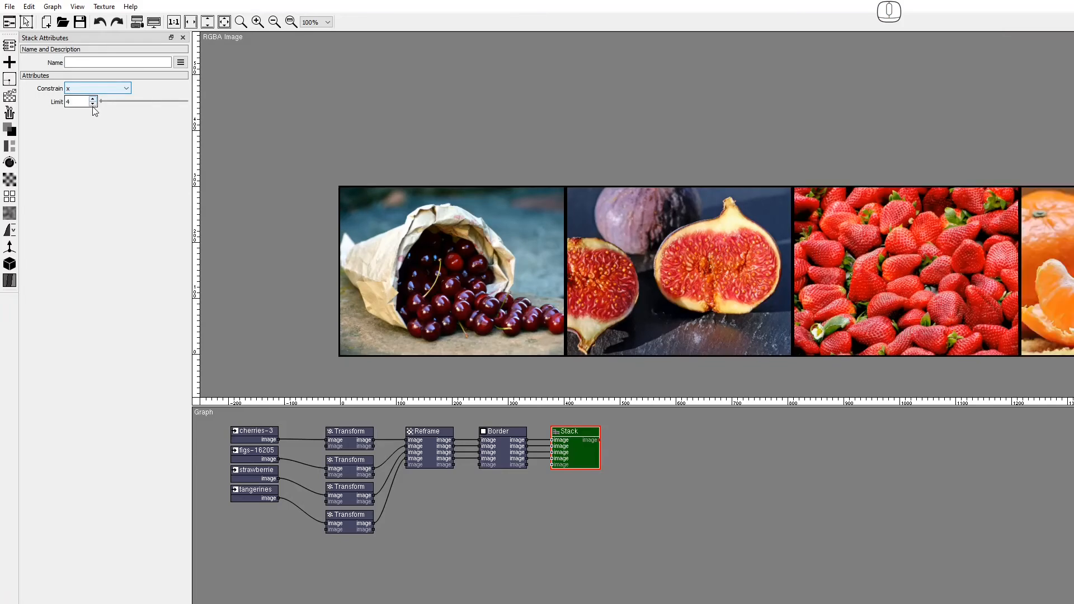
click(93, 104)
click(94, 104)
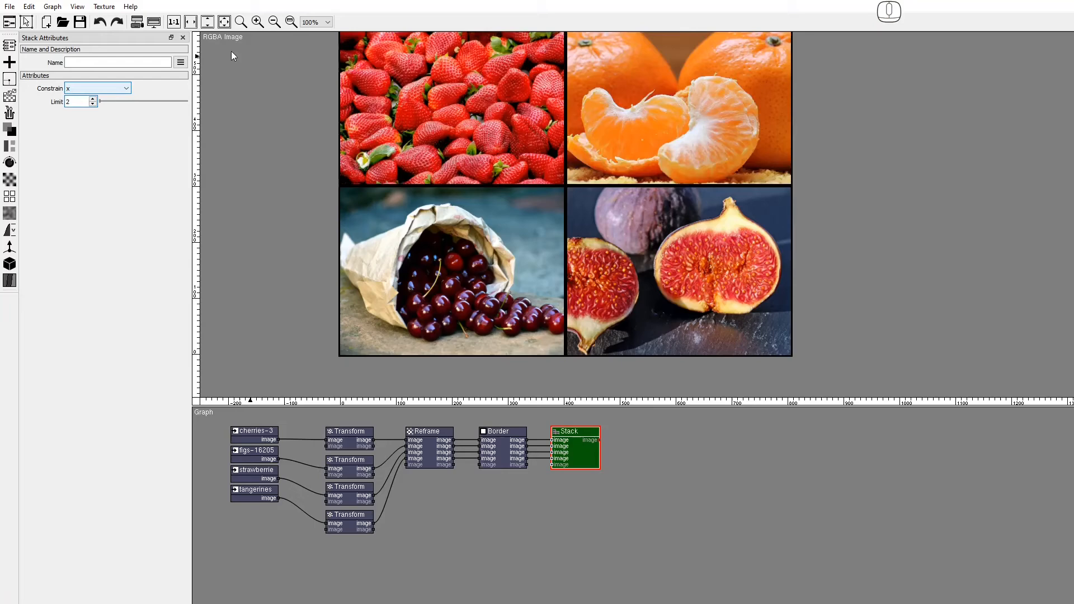
click(174, 22)
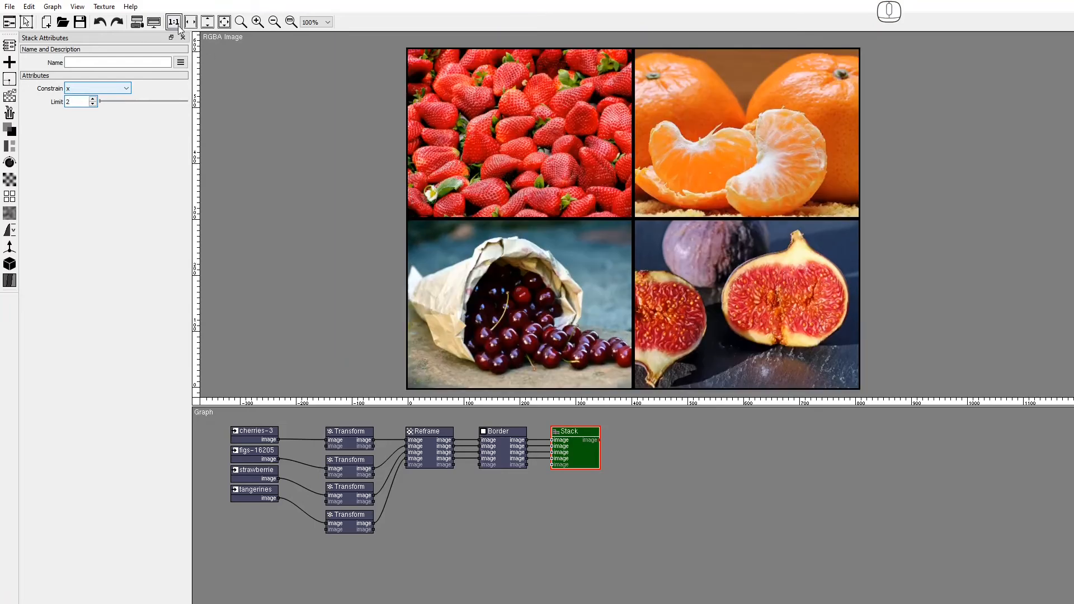
Step: Add a second Border node after the Stack node and set its size to 3
click(618, 432)
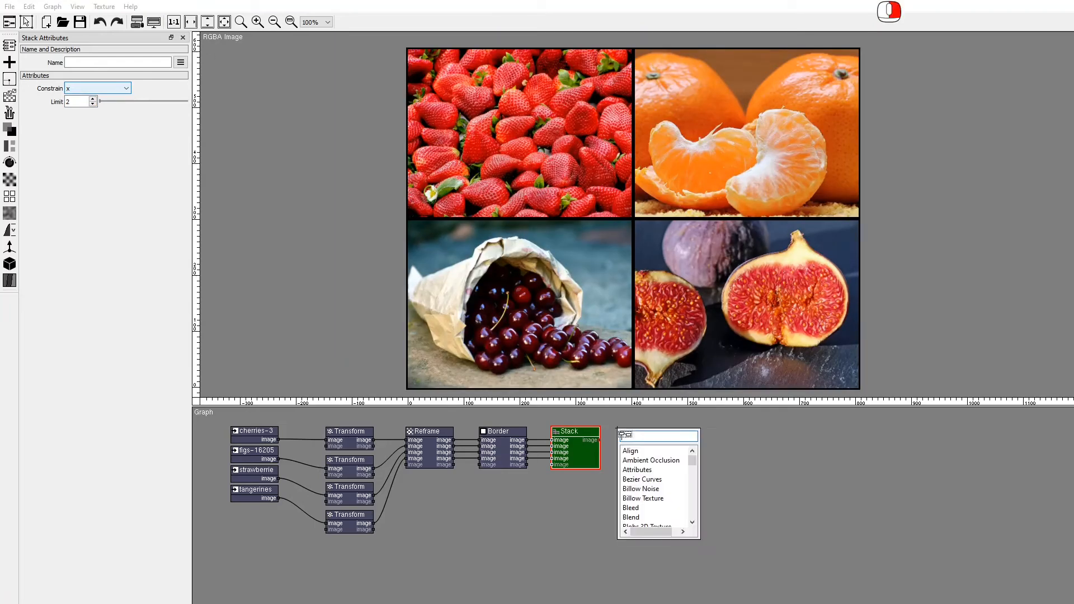
text(Bor)
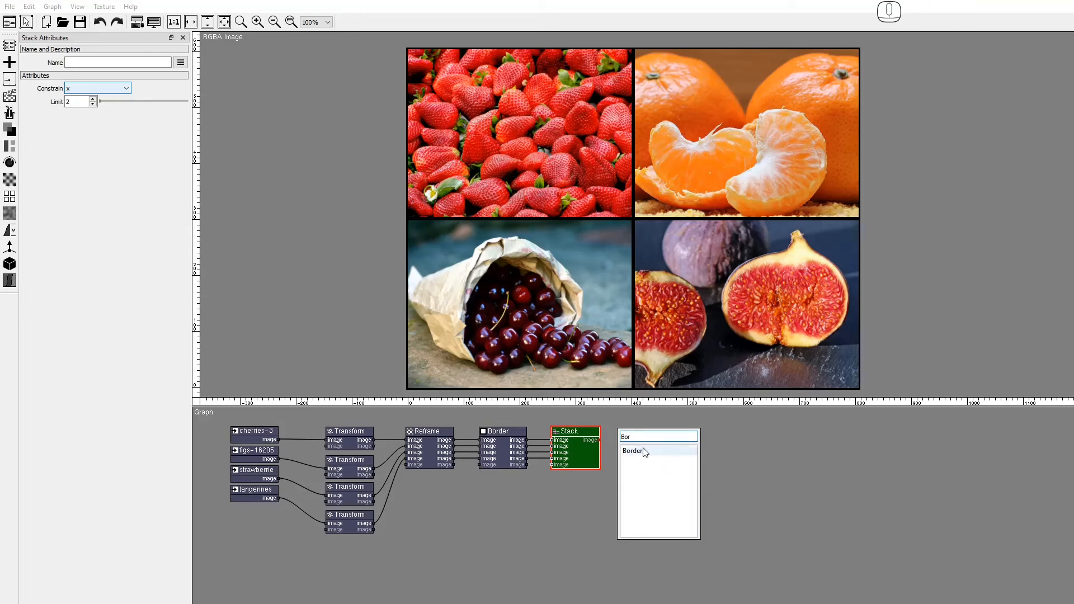
click(644, 450)
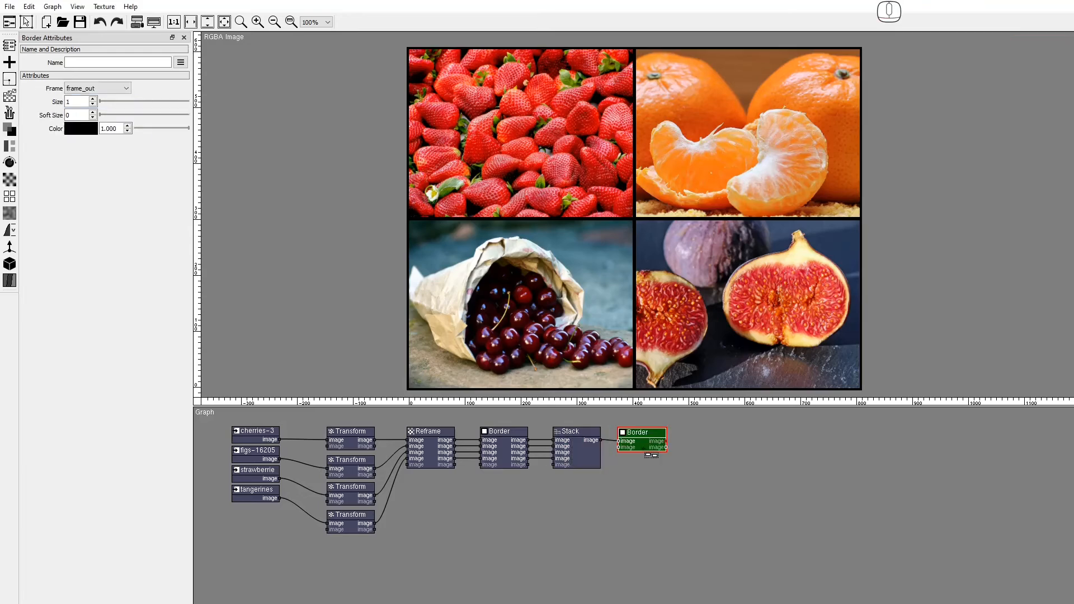
drag(646, 446, 645, 441)
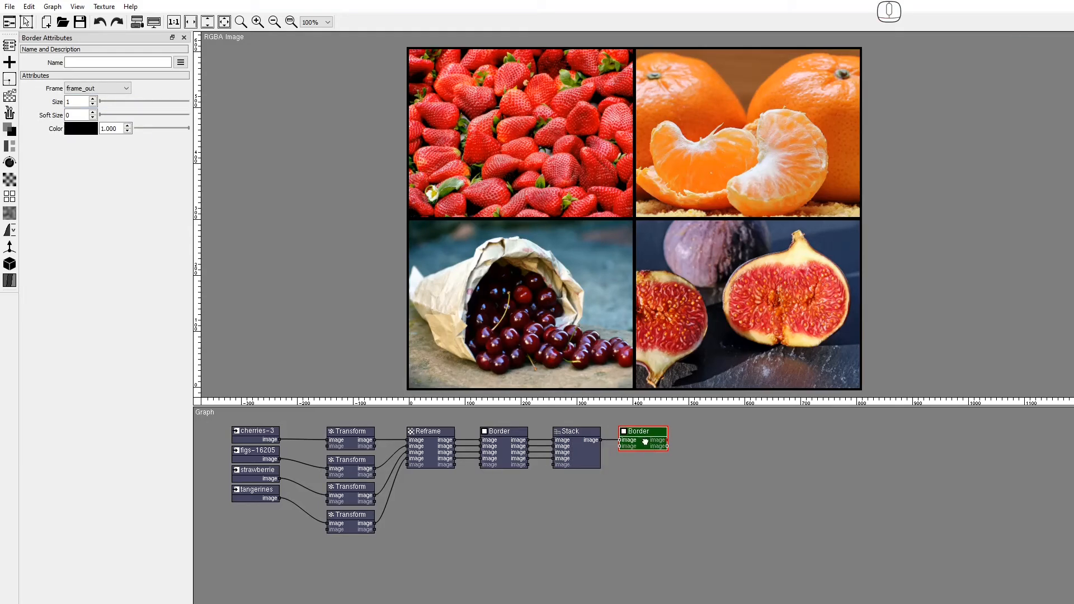
click(92, 99)
click(93, 99)
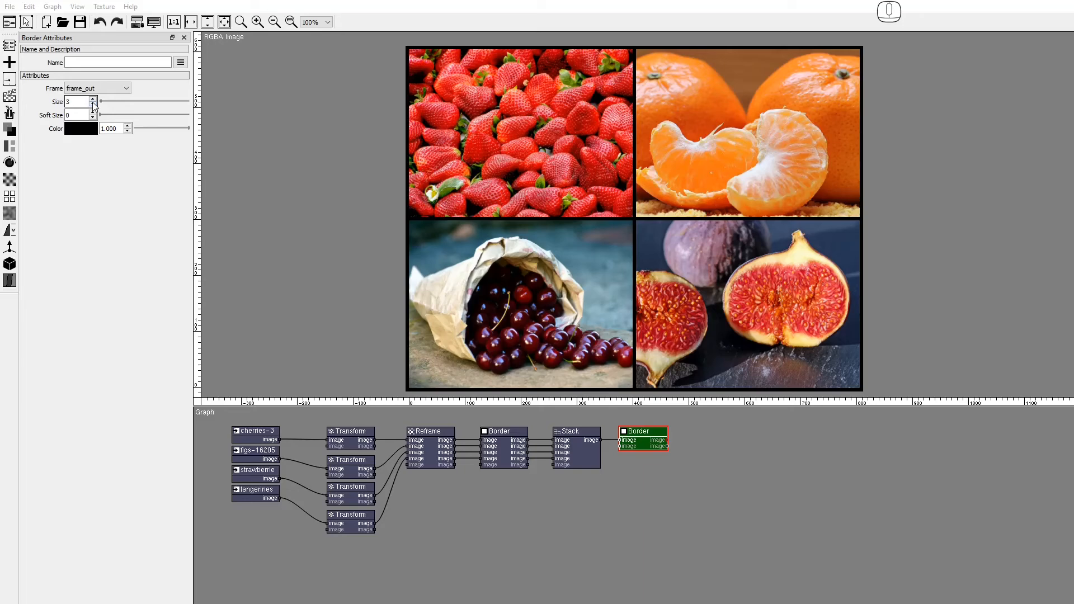
Step: Enlarge the cherries image to a scale of about 0.47 and shift it to about -100, -53 in its Transform node
click(349, 439)
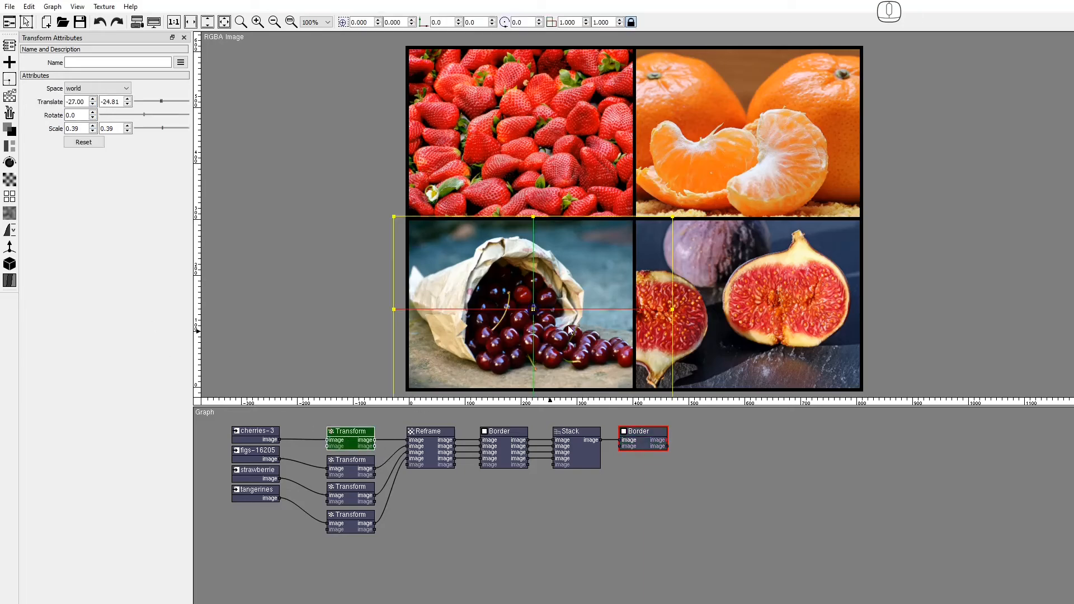
drag(673, 217, 726, 181)
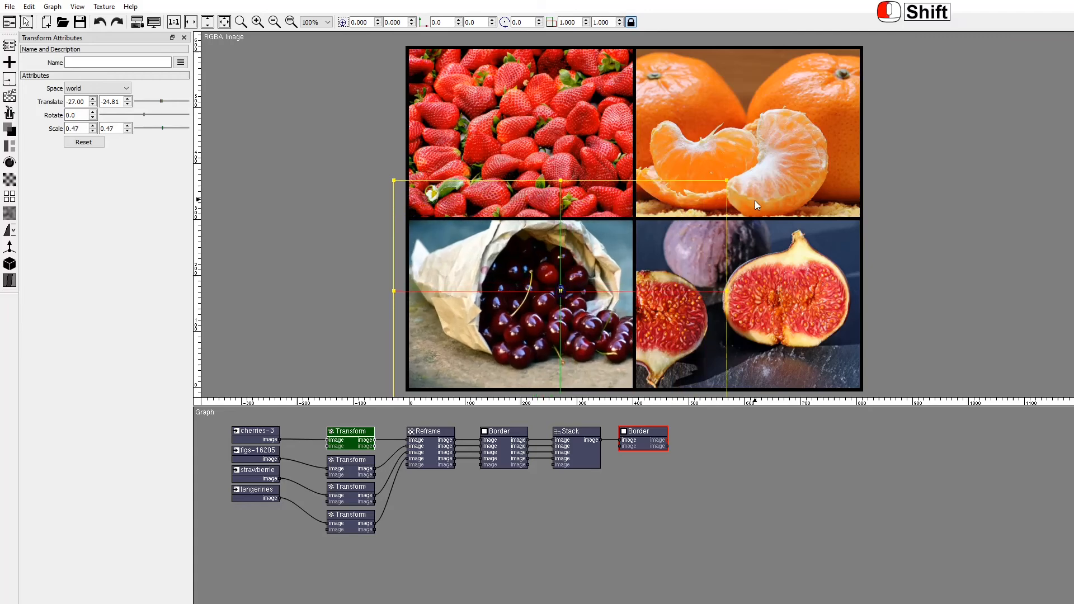
drag(609, 258, 569, 274)
Step: Enlarge the figs image to a scale of about 0.49 and shift it to about -191, -82 in its Transform node
click(344, 458)
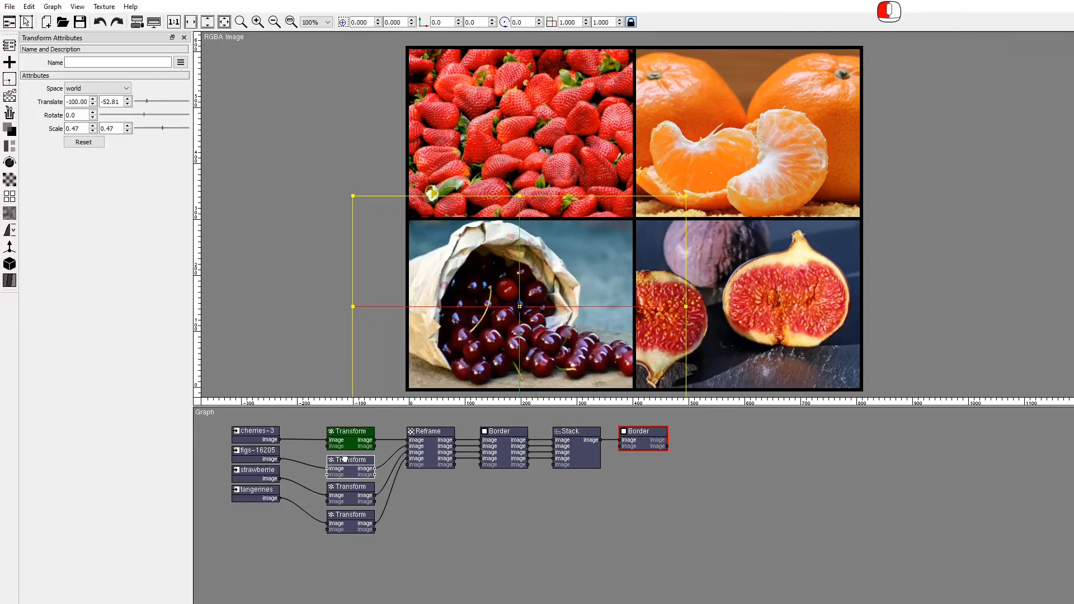
drag(647, 212, 684, 194)
drag(580, 239, 545, 253)
drag(652, 206, 662, 199)
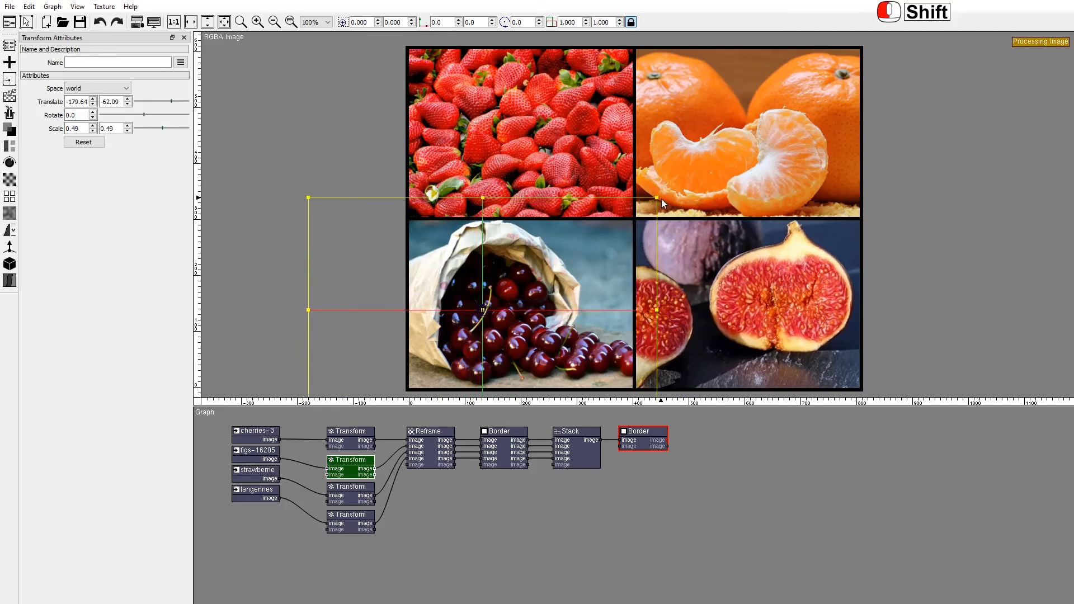
drag(586, 263, 584, 267)
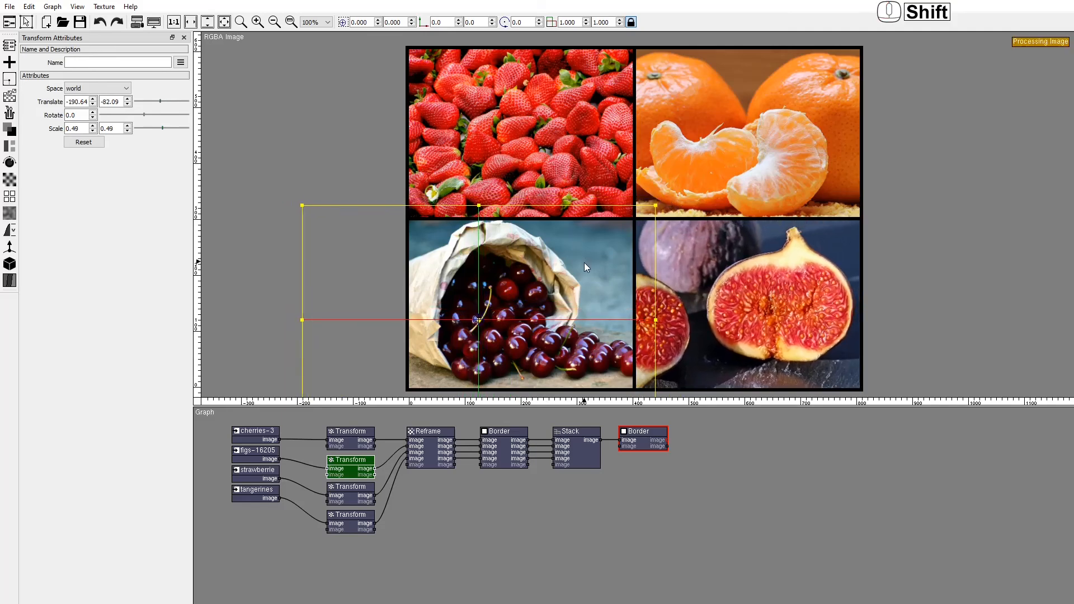
Step: Enlarge the strawberries image to a scale of about 0.44 and shift it to about -82, -30 in its Transform node
click(346, 492)
drag(653, 210, 724, 173)
drag(626, 246, 597, 257)
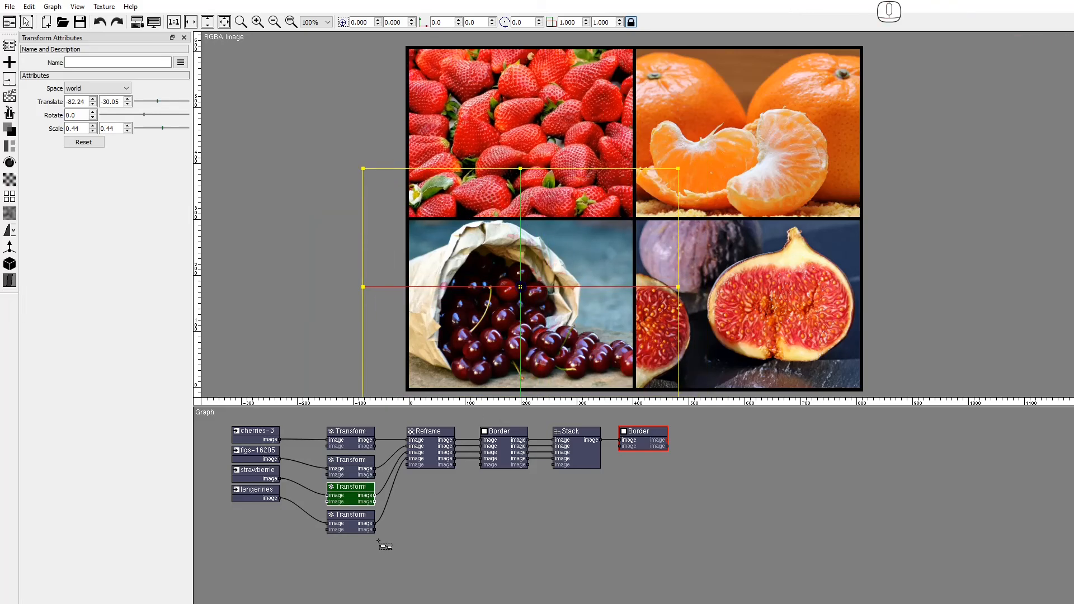
Step: Enlarge the tangerines image to a scale of about 0.51 and shift it to about -117, -6 in its Transform node
click(350, 529)
drag(684, 209, 728, 205)
drag(585, 261, 579, 259)
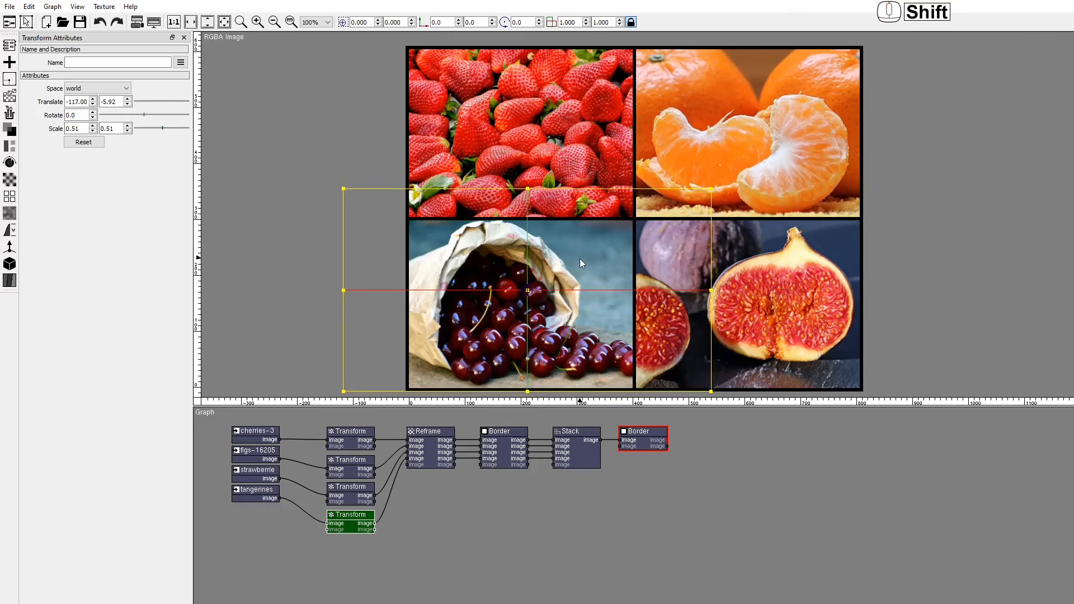
Step: Increase the size of the Border node between Reframe and Stack to 5
click(499, 451)
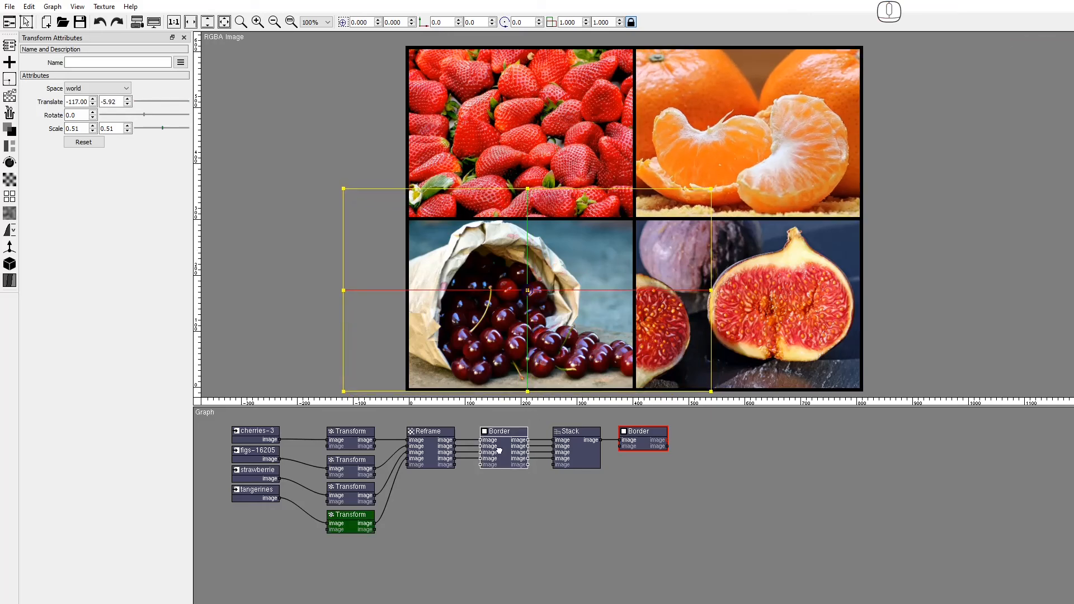
key(a)
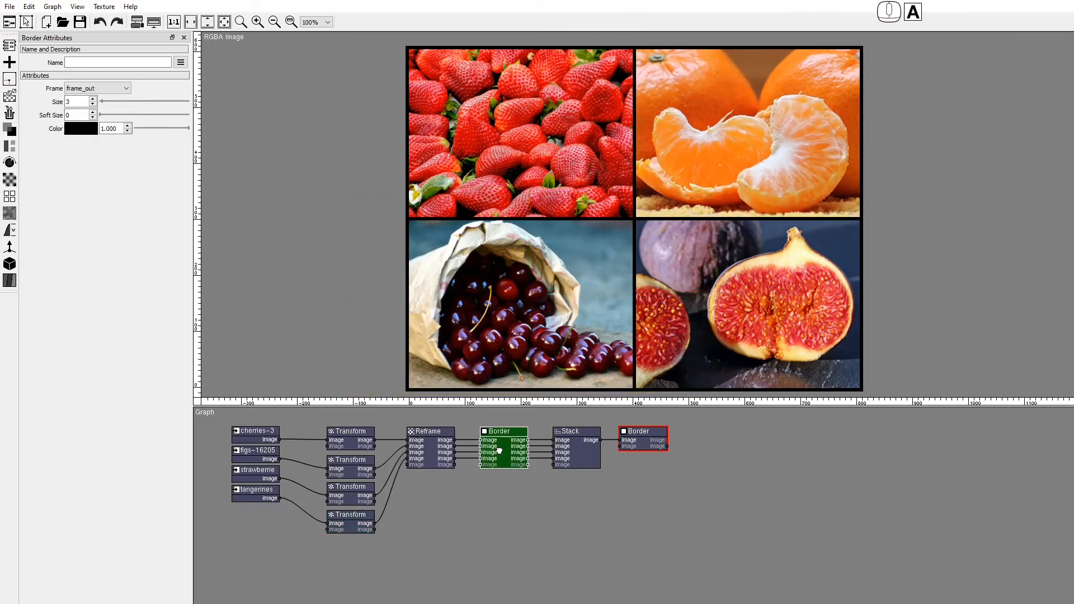
click(93, 99)
click(93, 99)
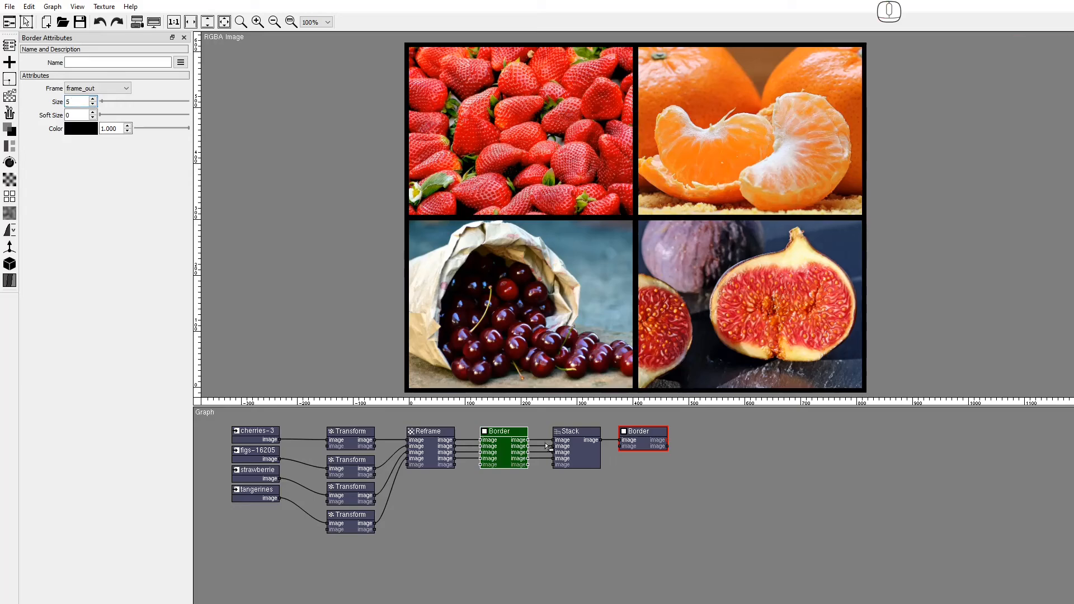
Step: Reduce the Reframe node's width to 300 so each fruit image is cropped to a 300 by 300 square
click(432, 456)
key(a)
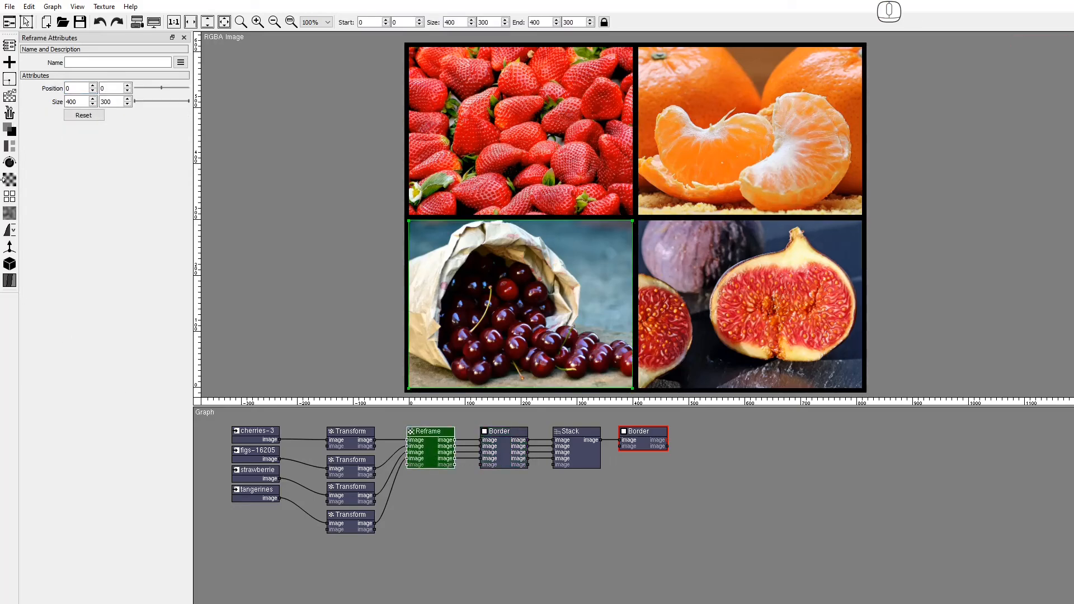
click(93, 104)
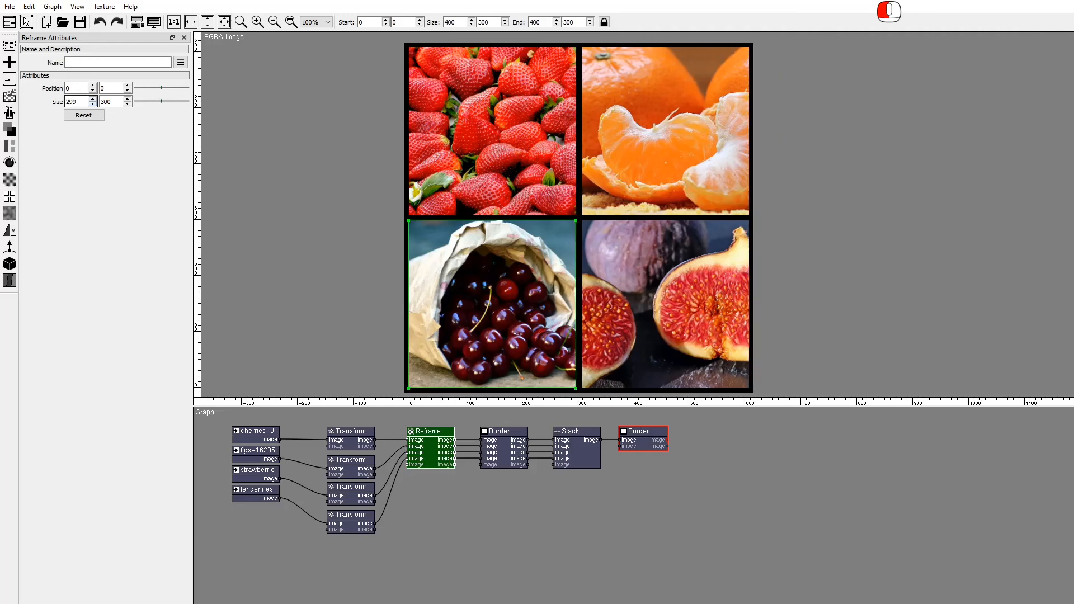
click(93, 99)
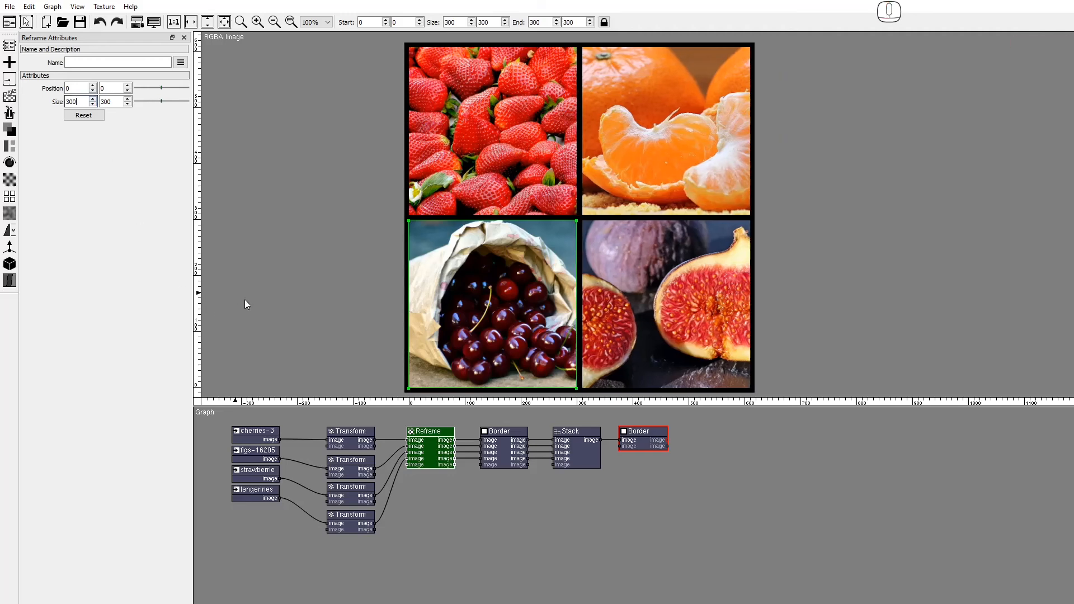
Step: Check the inner Border node's size and set the outer Border node after Stack to size 5 as well
click(501, 454)
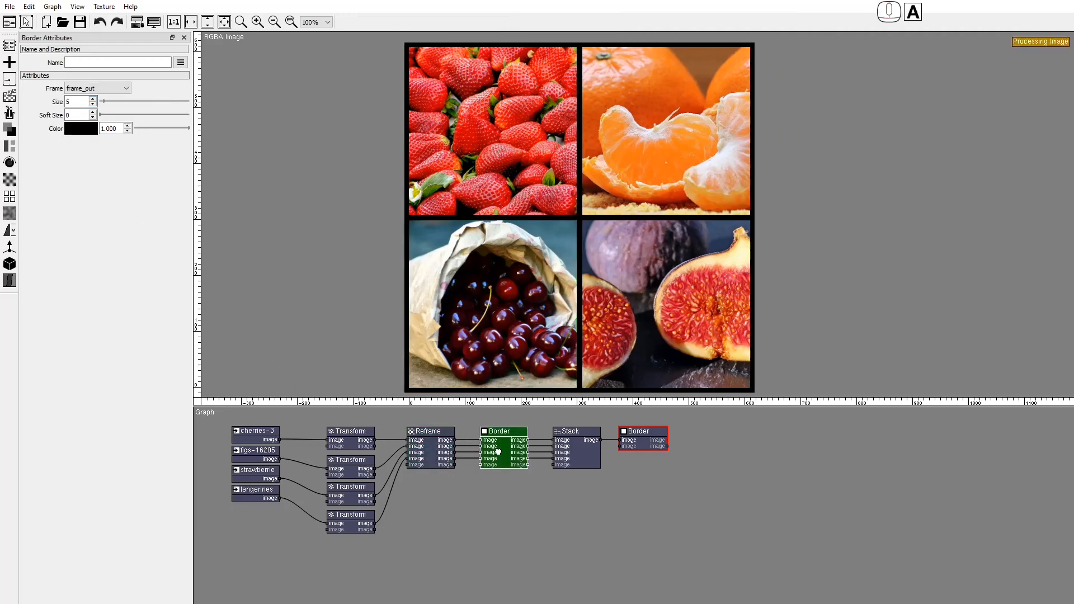
click(639, 436)
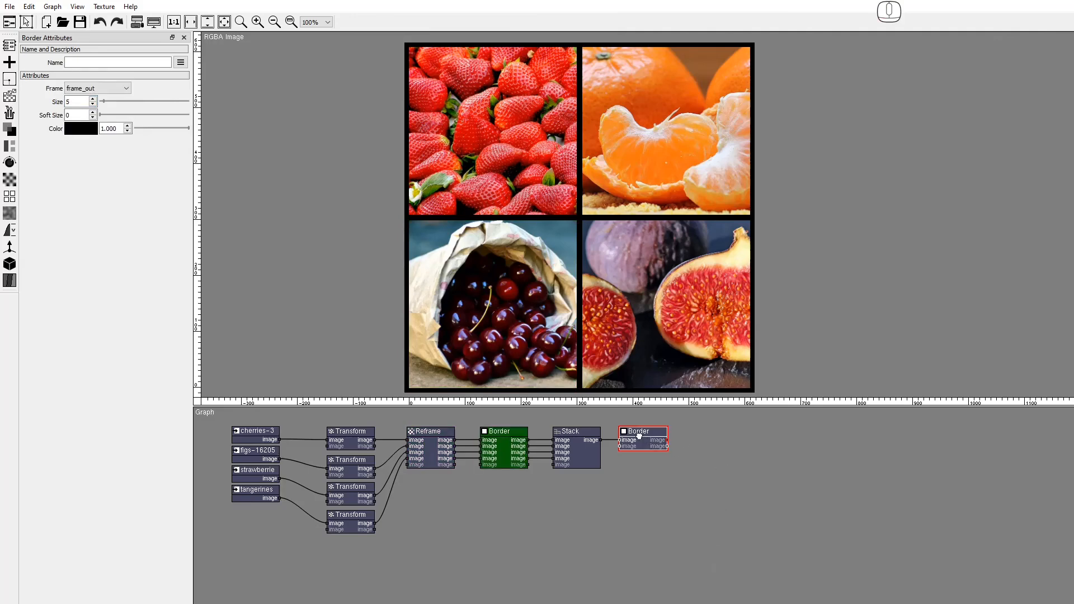
key(a)
click(93, 104)
click(93, 103)
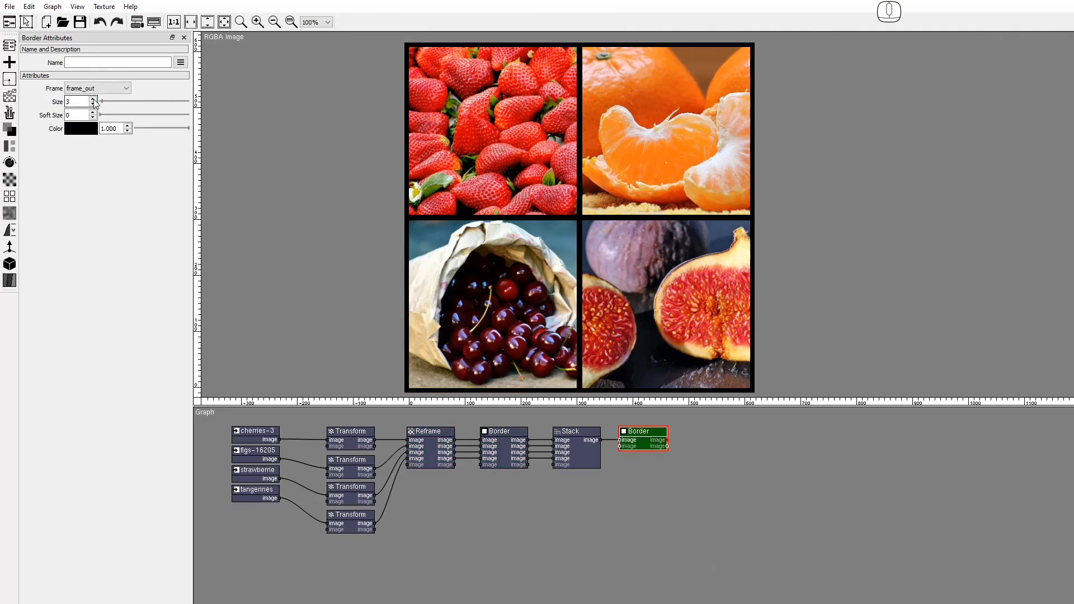
click(93, 99)
click(93, 99)
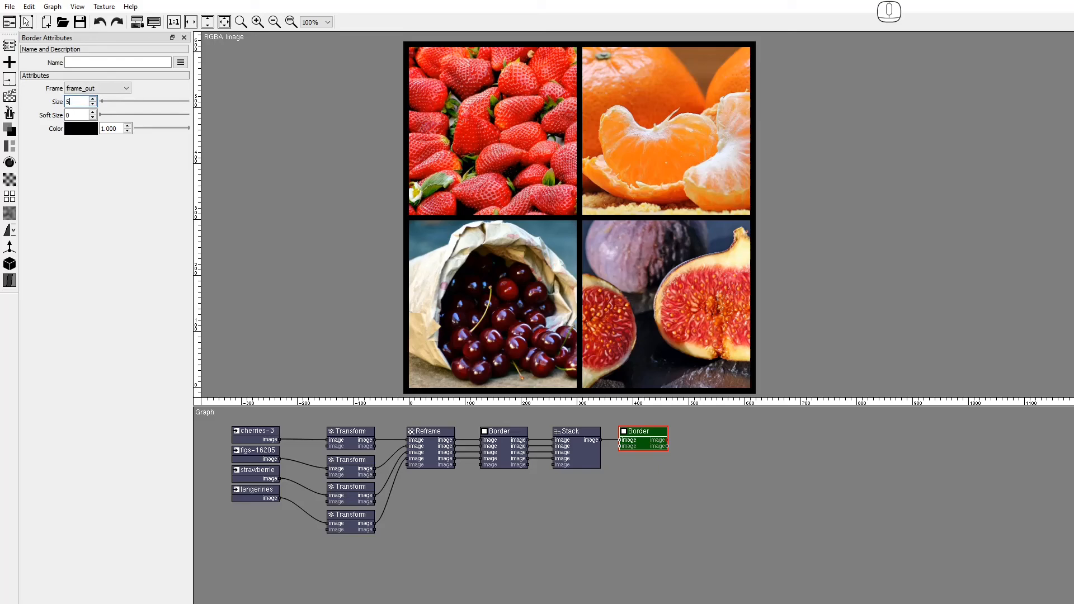
Step: Shift all nodes after the source images to make room, and insert a Curves node between the figs image and its Transform
drag(686, 557, 390, 441)
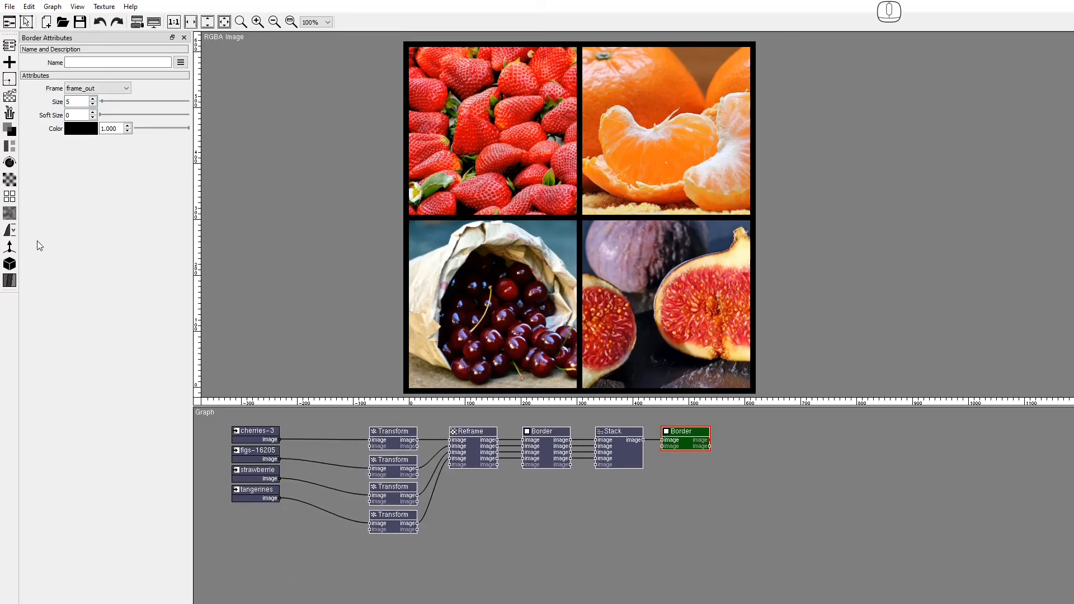
click(9, 163)
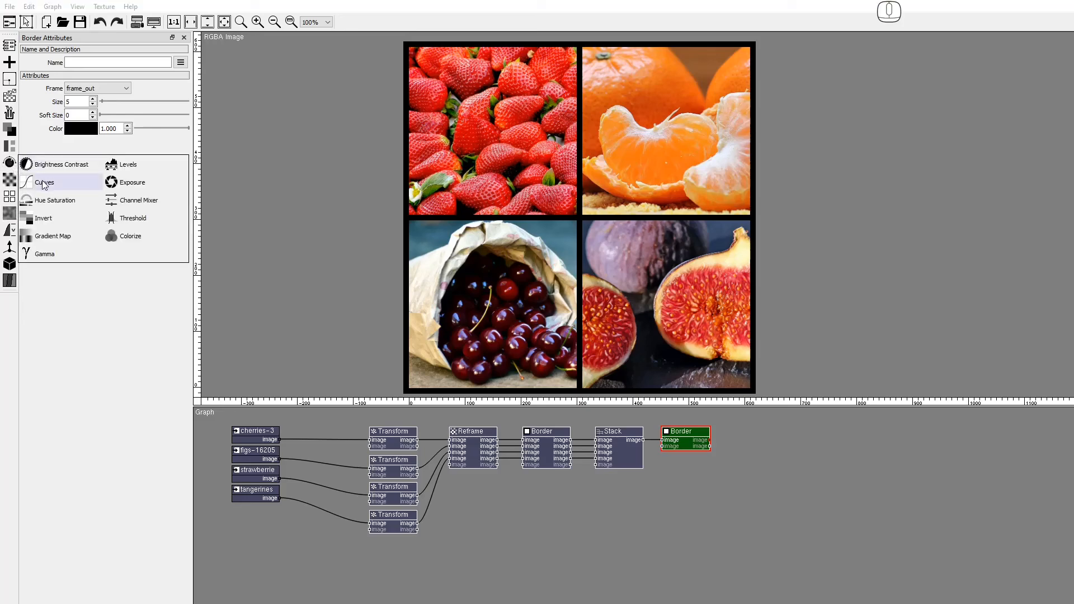
drag(45, 185, 306, 451)
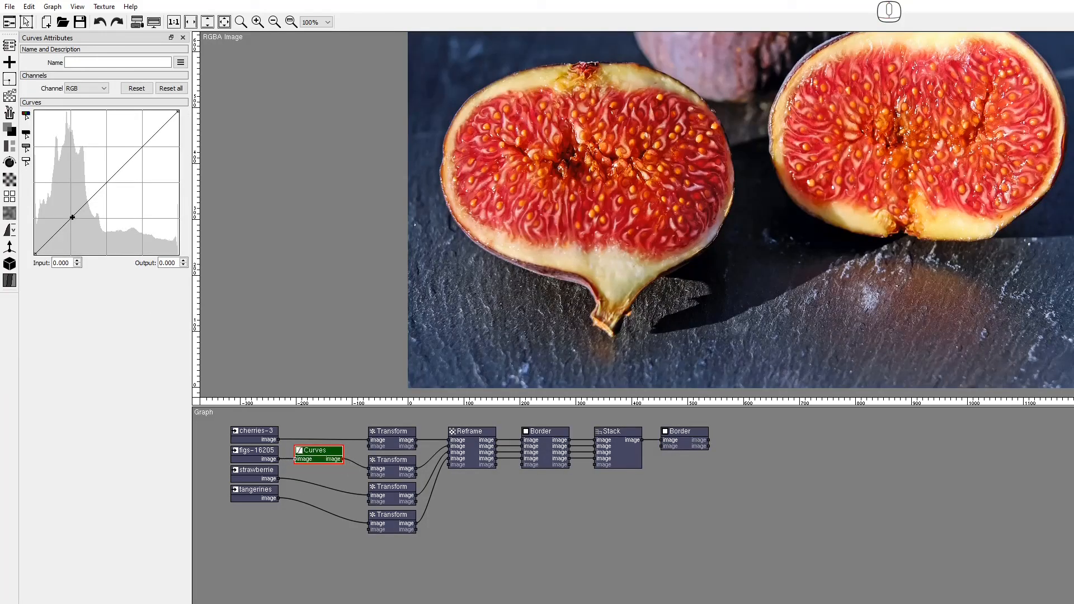
Step: Display the outer Border's output and shape the figs' RGB curve into an S with its upper point at about 0.652, 0.730
click(697, 443)
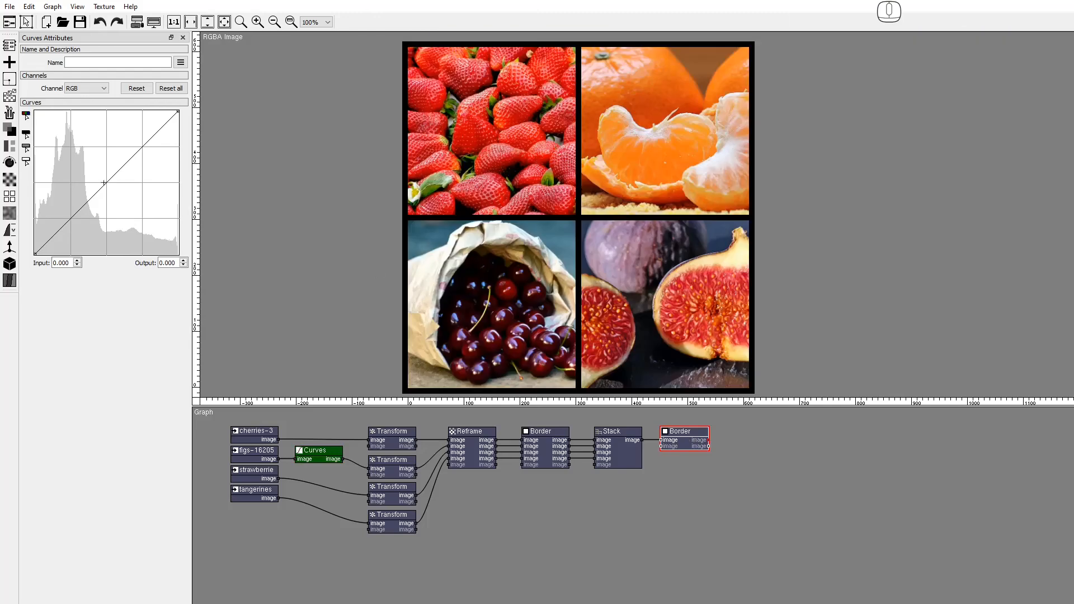
drag(77, 210, 89, 226)
drag(139, 173, 129, 150)
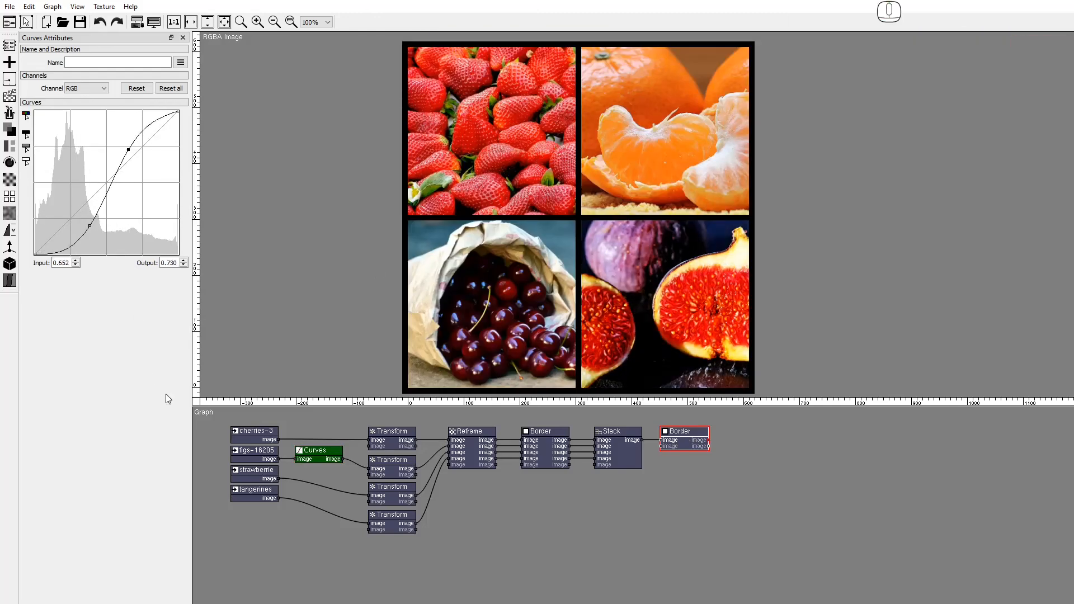
Step: Delete the Curves node and reconnect the figs image directly to its Transform node
click(312, 454)
key(Delete)
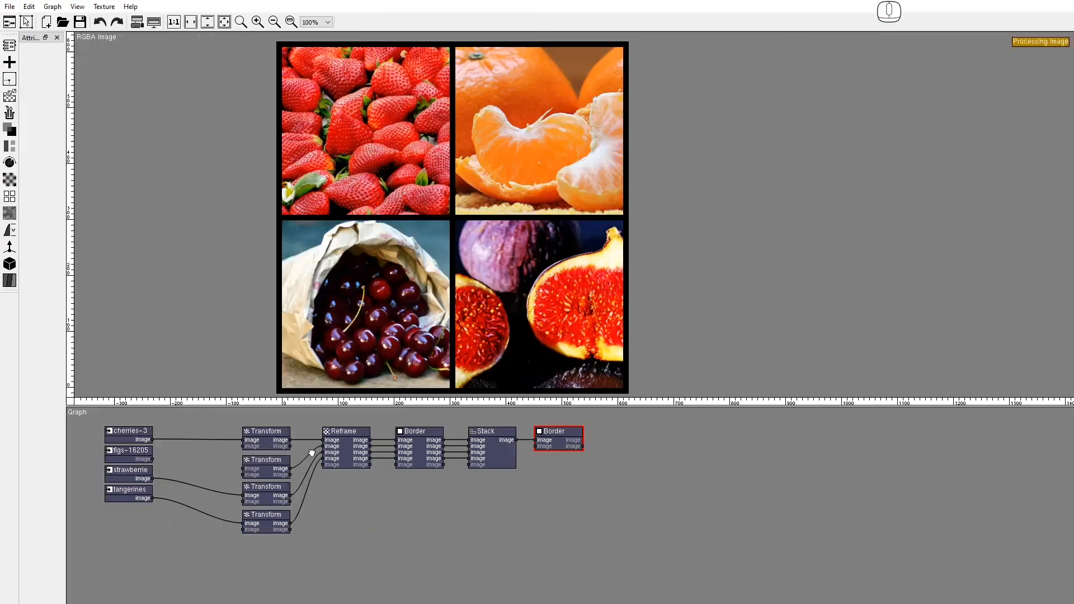
drag(150, 460, 240, 469)
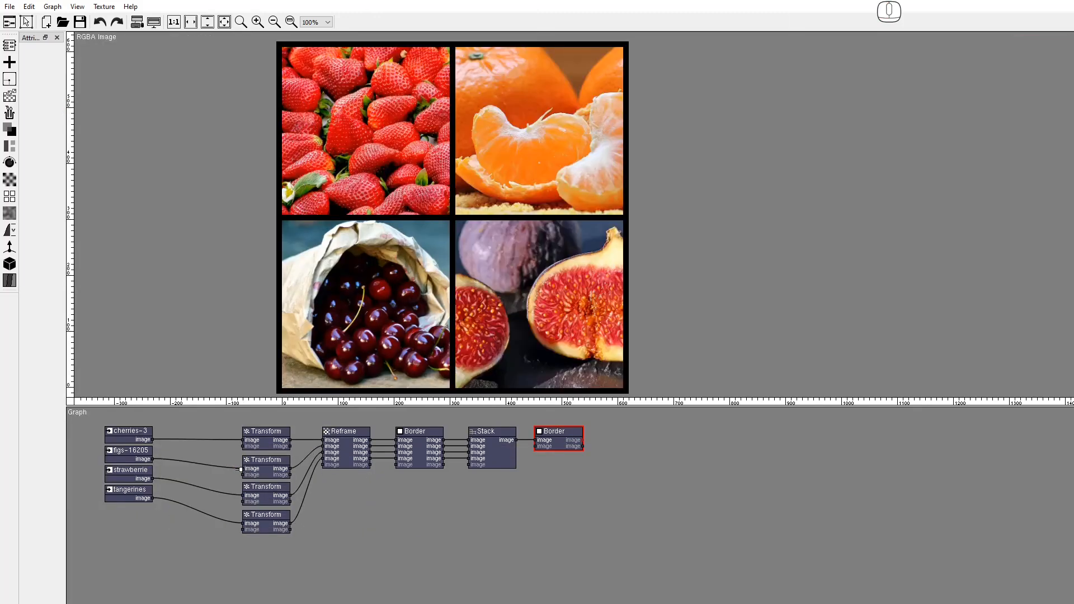
Step: Display the outer Border's output and move all nodes after the source images back toward them
click(559, 440)
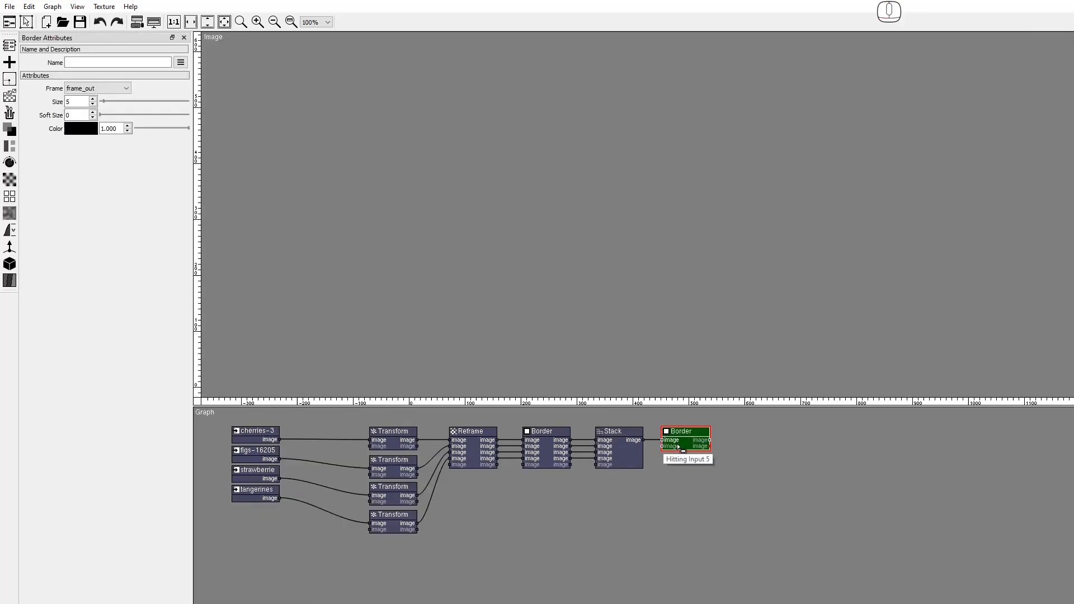
click(683, 445)
drag(346, 414, 728, 571)
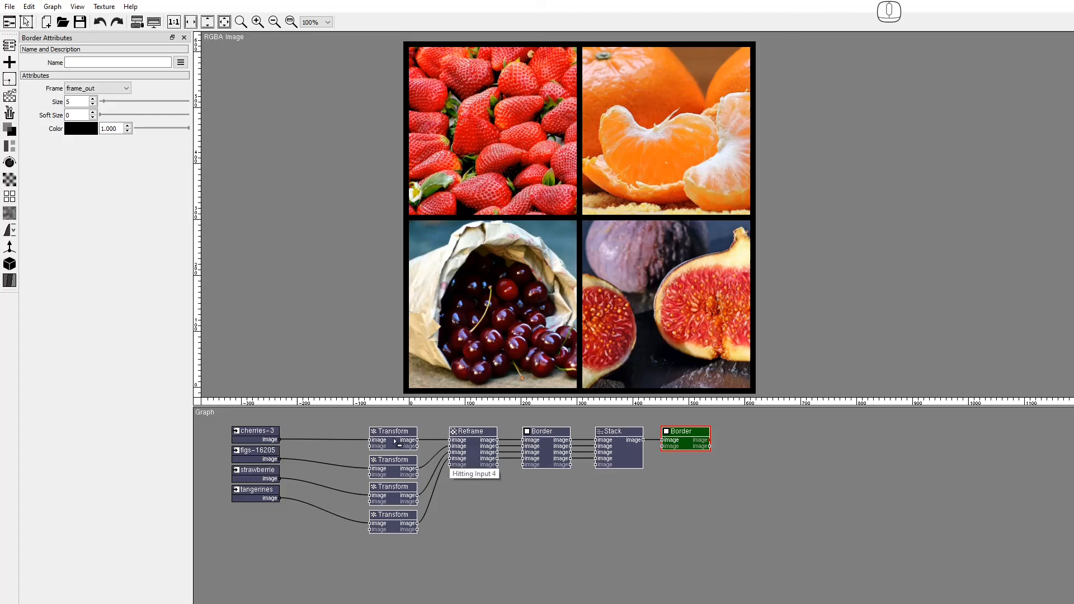
drag(394, 439, 336, 437)
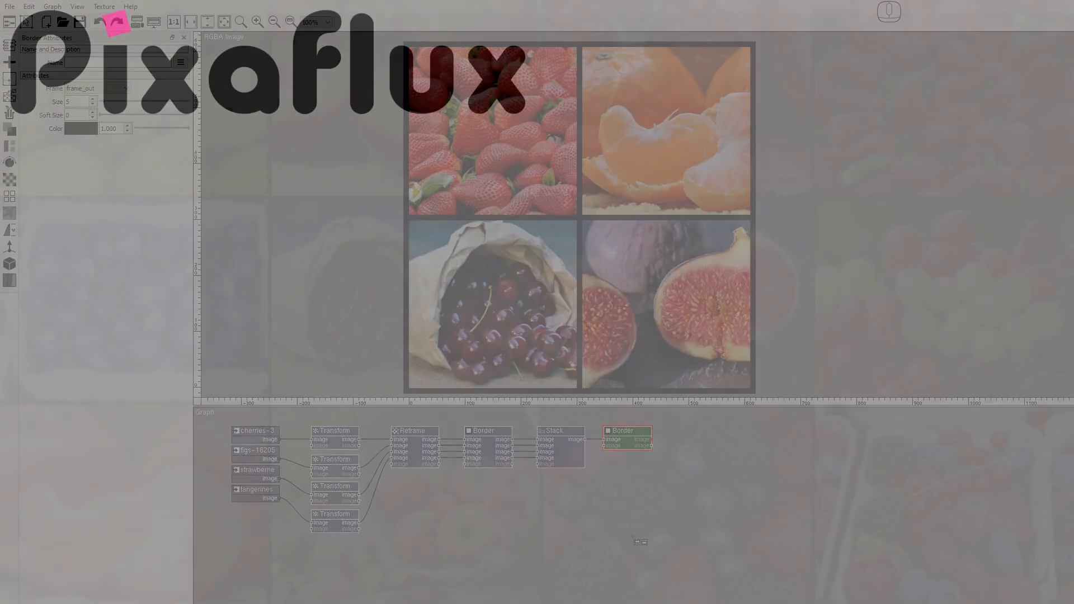